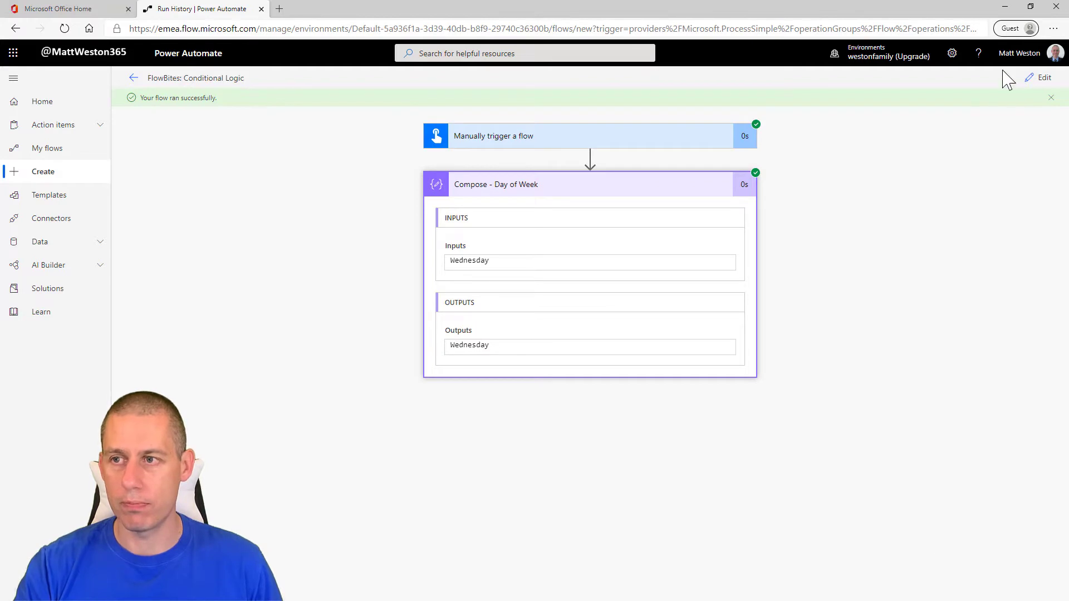
Step: Open the flow for editing and add a Condition control after the Compose - Day of Week action
click(1038, 79)
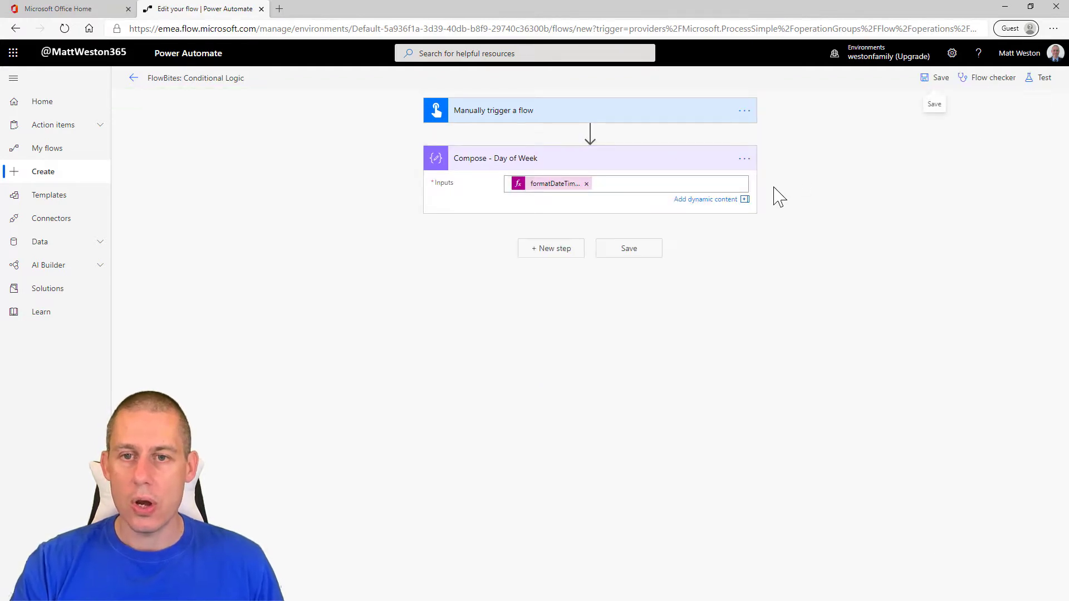
click(552, 252)
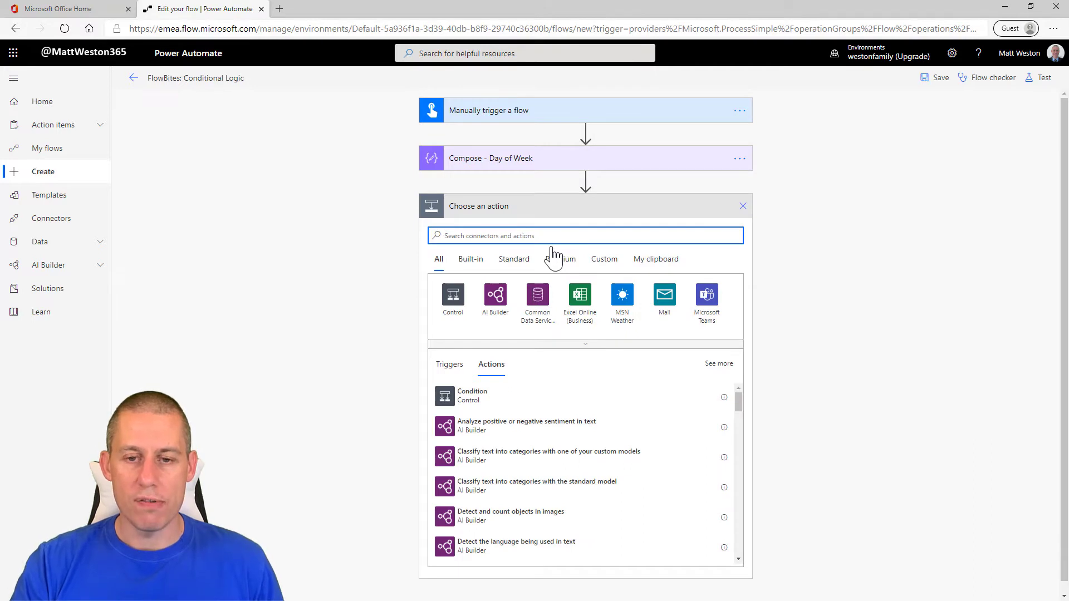
click(476, 405)
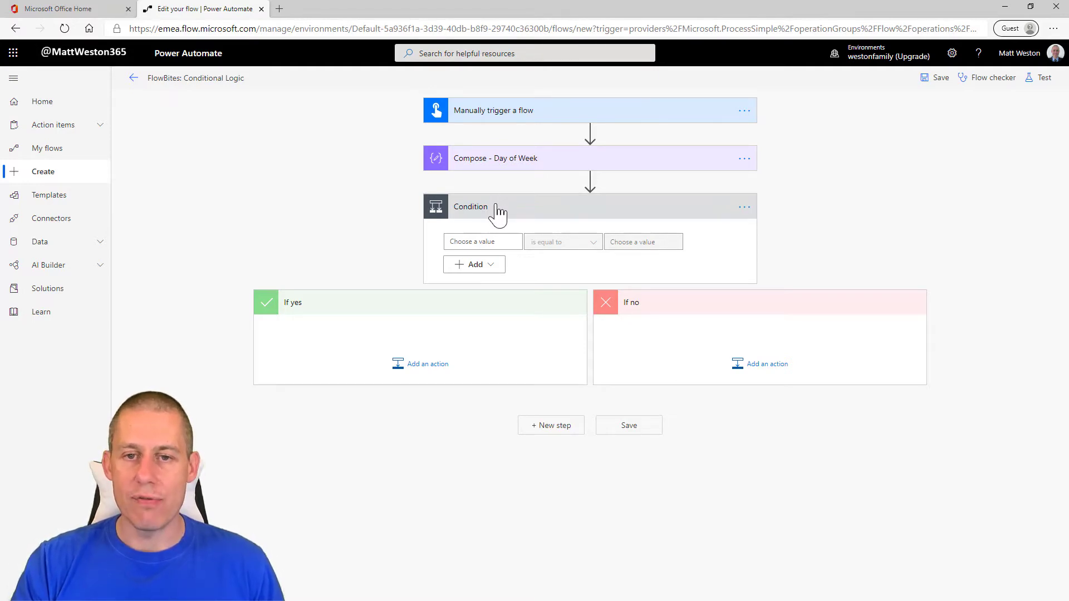
Step: Set the condition to check that the Outputs of Compose - Day of Week is equal to Wednesday
click(479, 241)
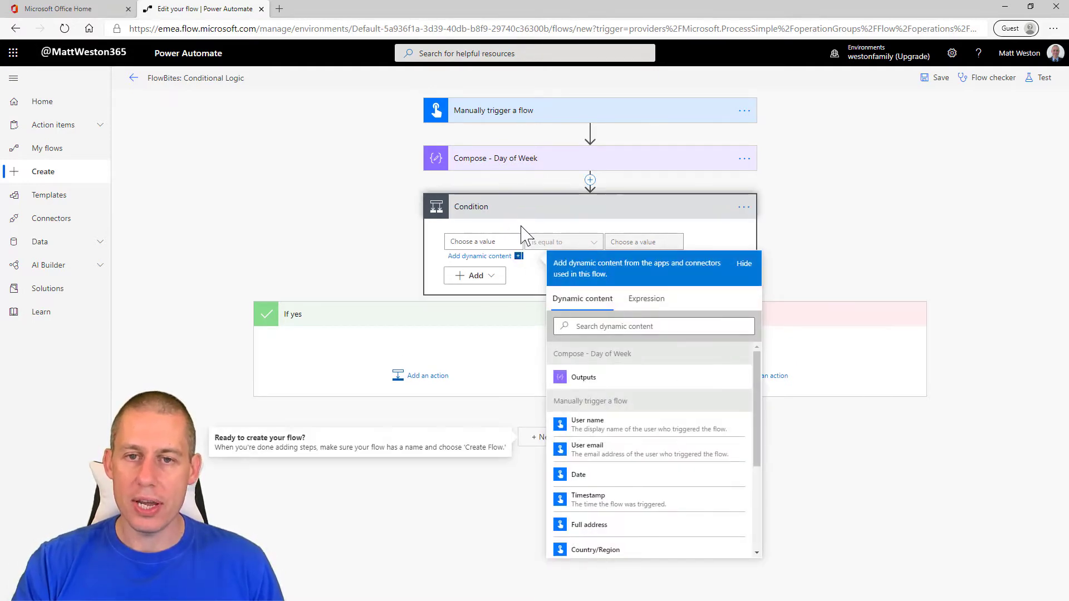
click(607, 383)
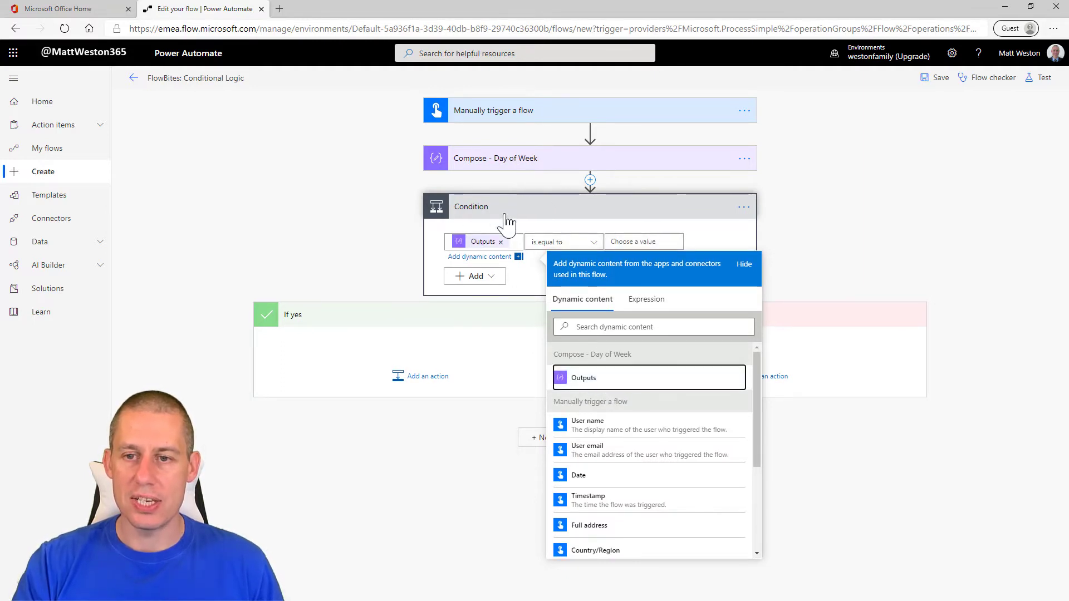
click(750, 241)
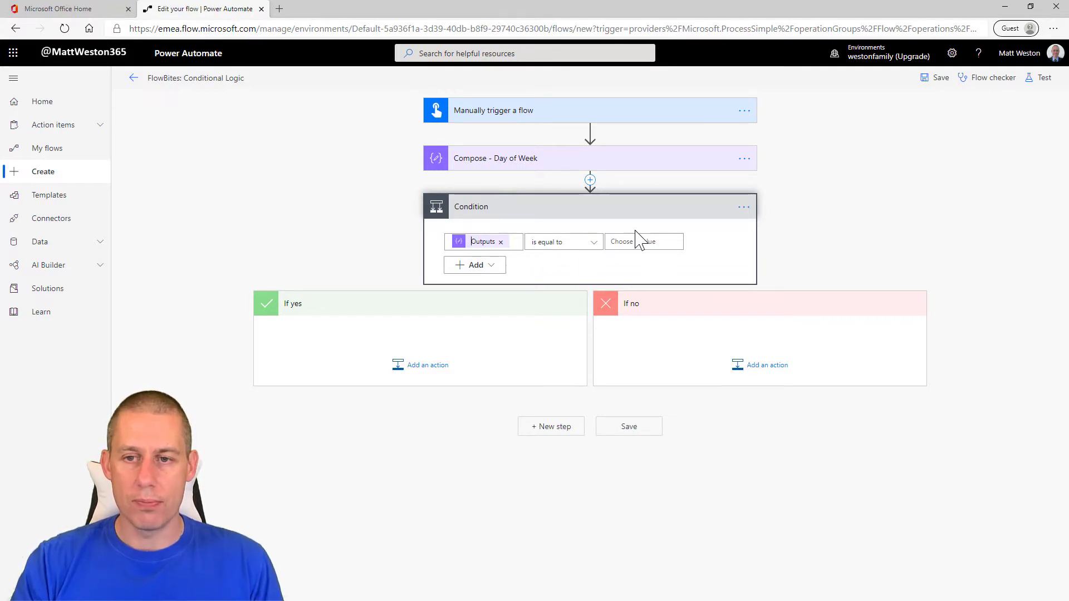
click(597, 245)
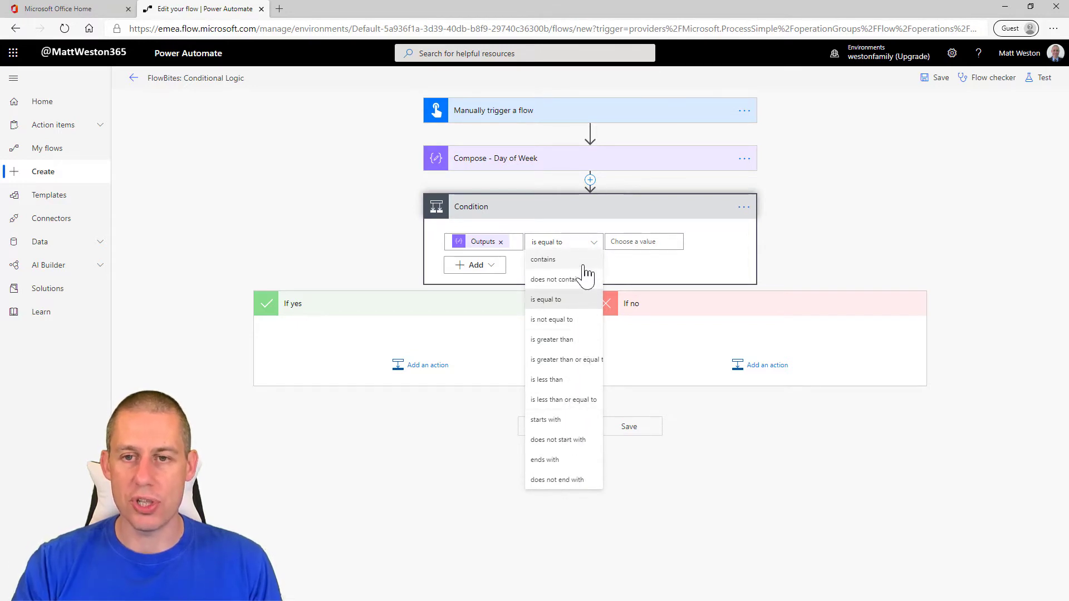
click(643, 242)
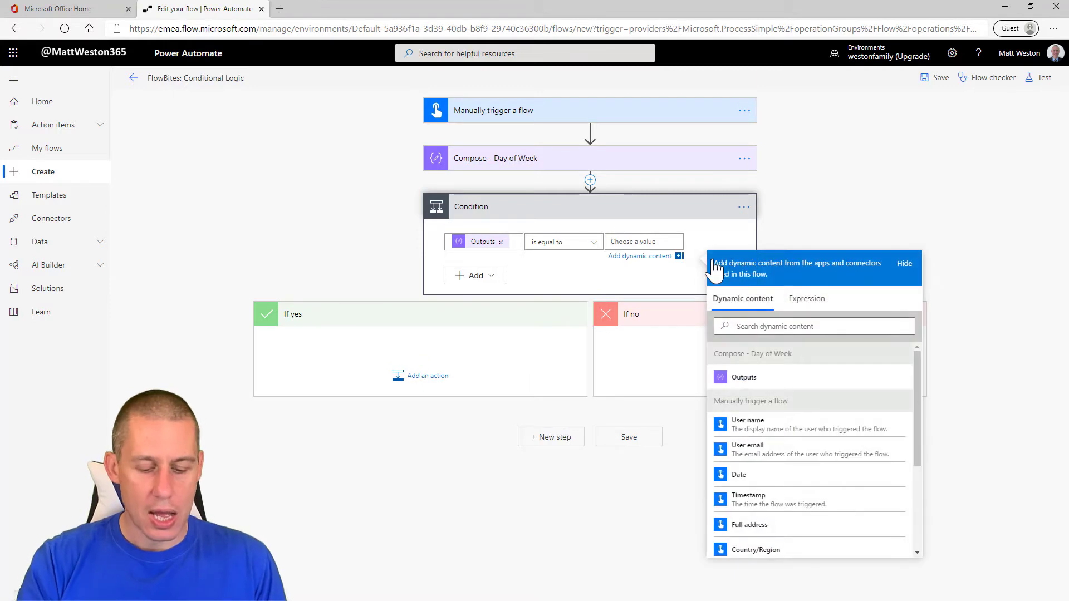
text(Wednesday)
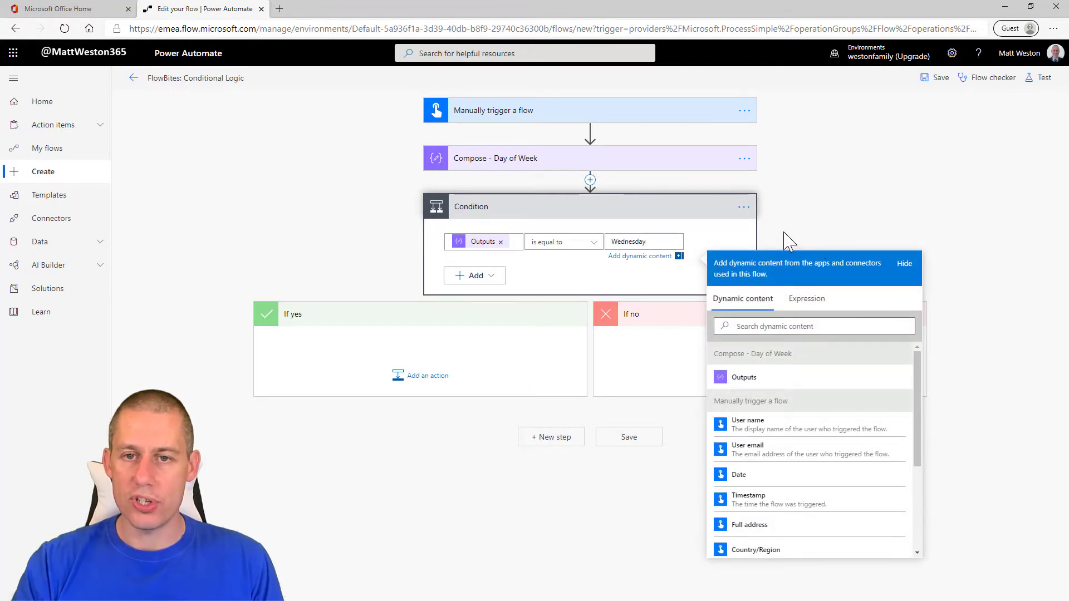
click(716, 233)
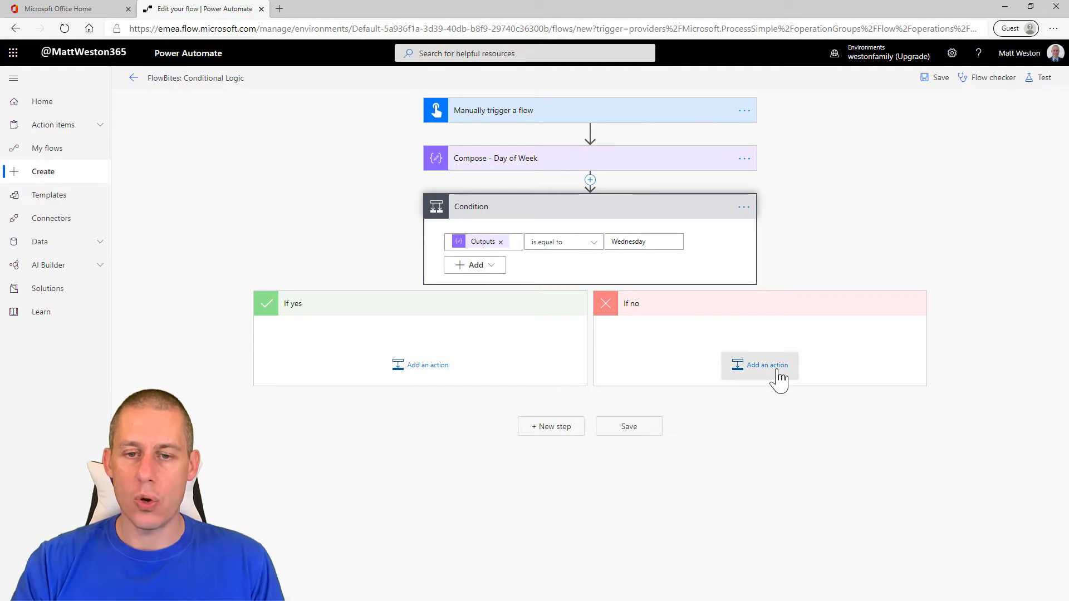
Step: Add a Mail action, Send an email notification (V3), to the If yes branch and enter the recipient's email address
click(422, 372)
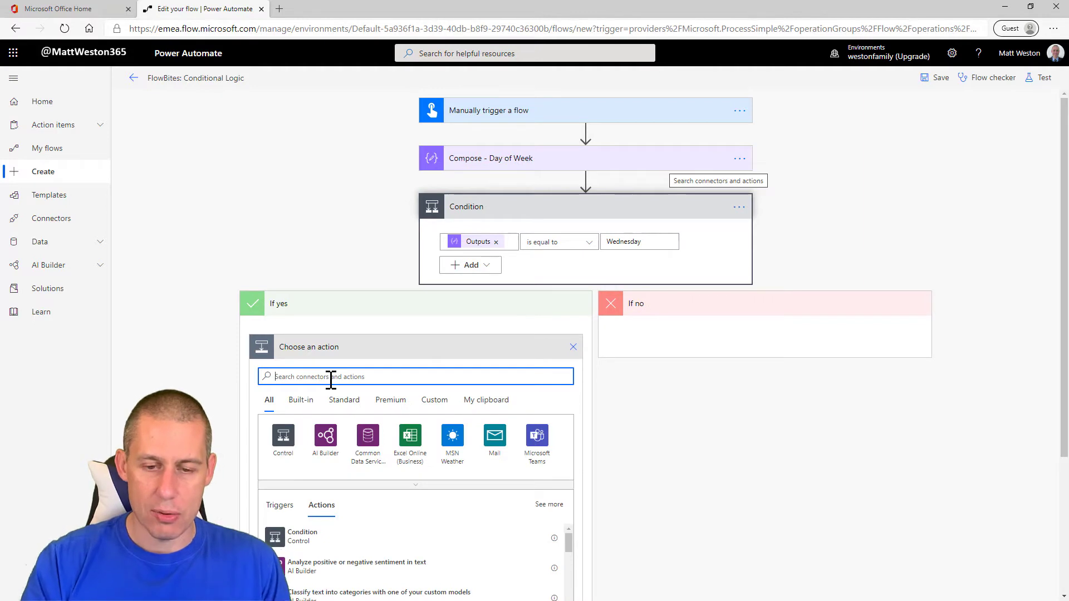
click(494, 435)
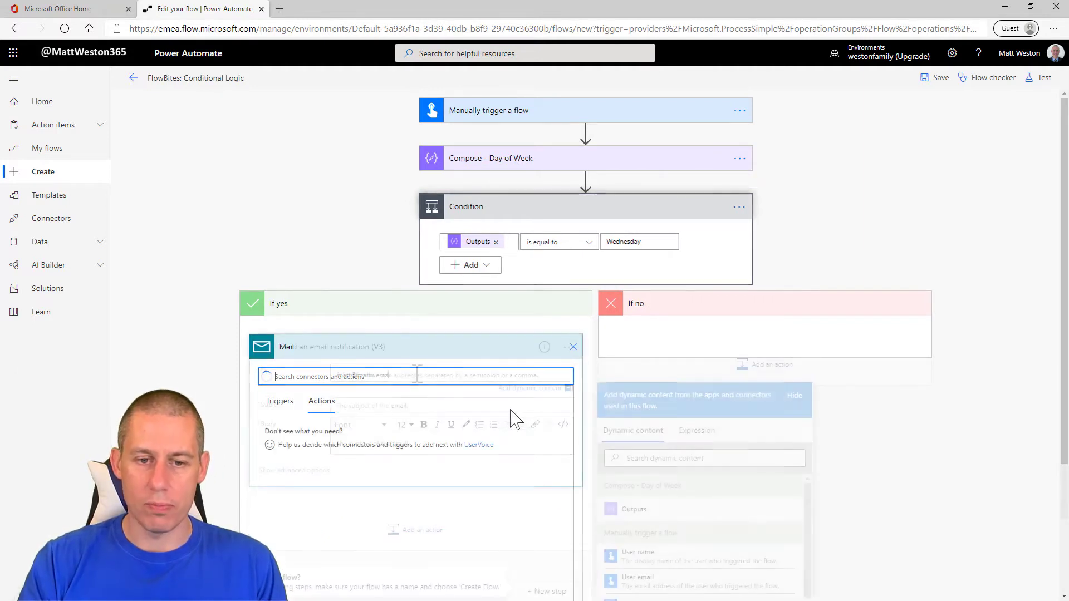
click(326, 437)
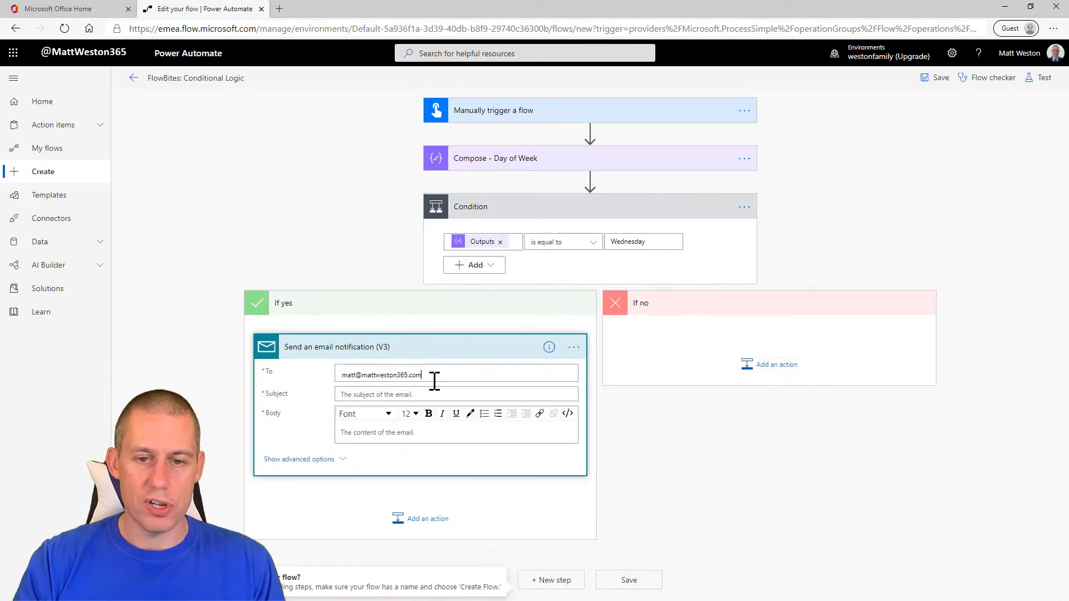
text(.com)
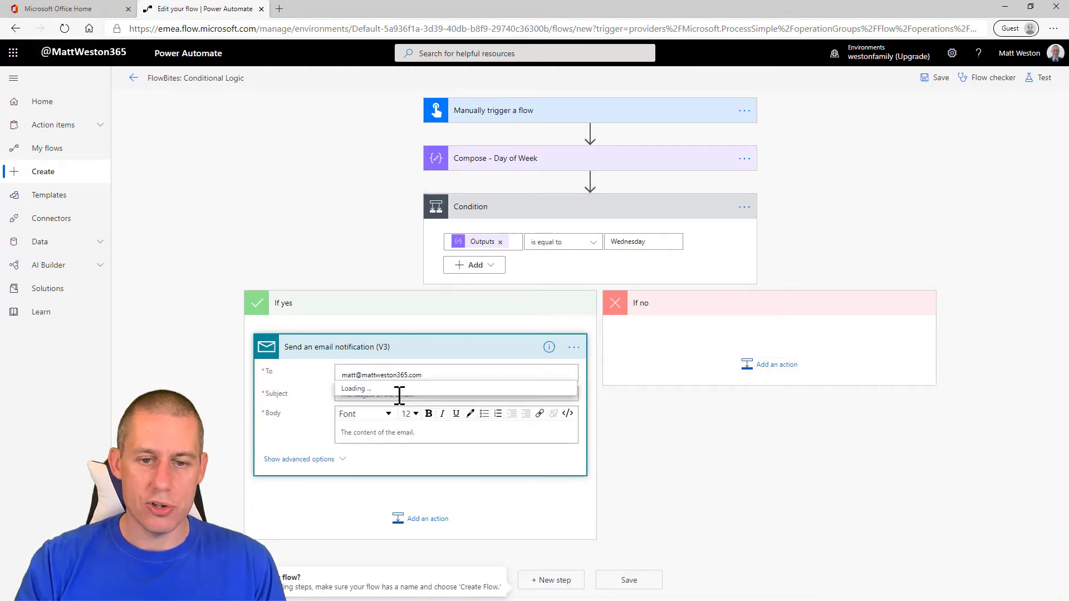
Step: Set the subject of the If yes email to "This was sent on Wednesday"
click(454, 395)
text(This )
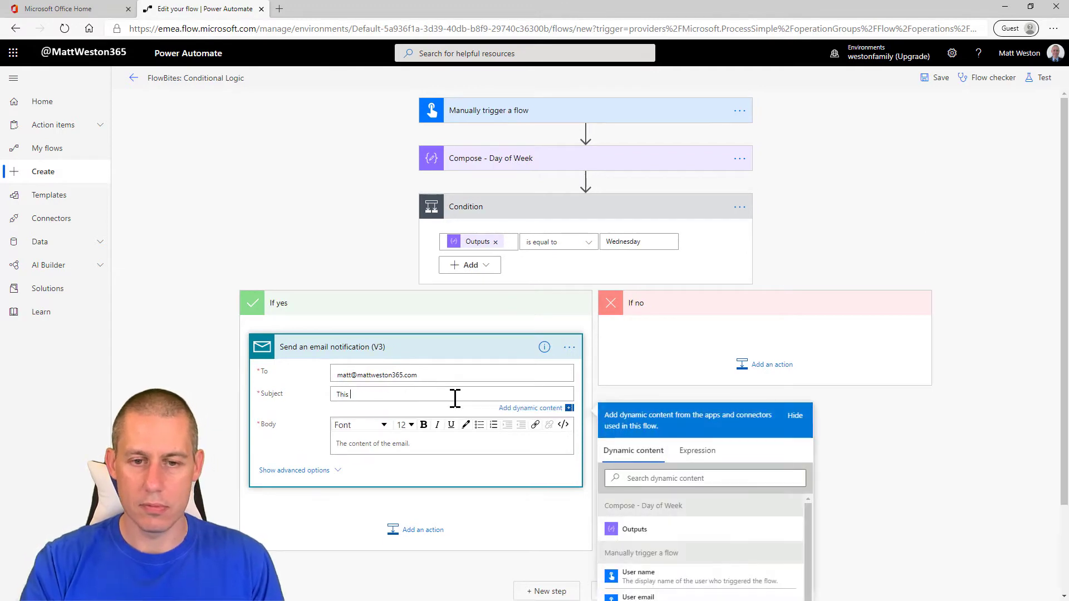
text(was sent on Wend)
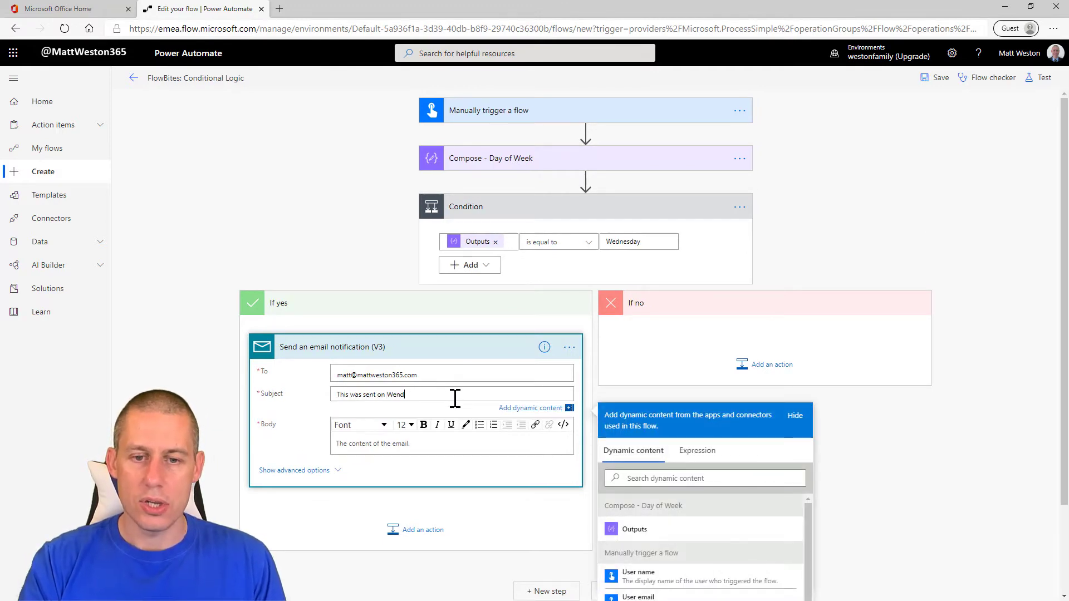
text(ed)
key(BackSpace)
key(BackSpace)
key(BackSpace)
key(BackSpace)
text(dnesd)
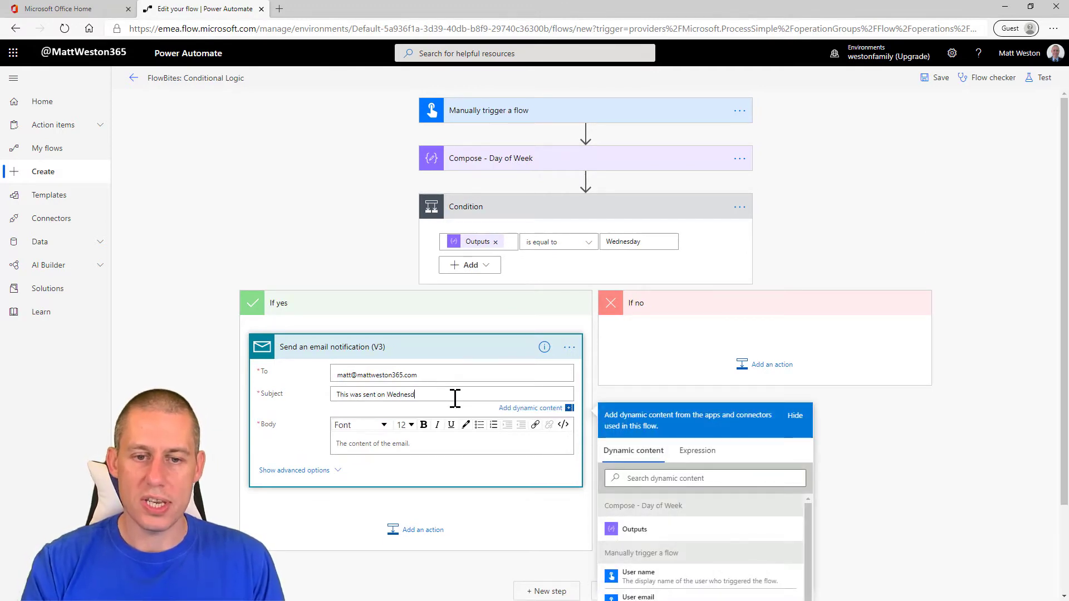
text(ay)
Step: Write "This is my Wednesday email" as the body of the If yes email
click(411, 443)
text(Th)
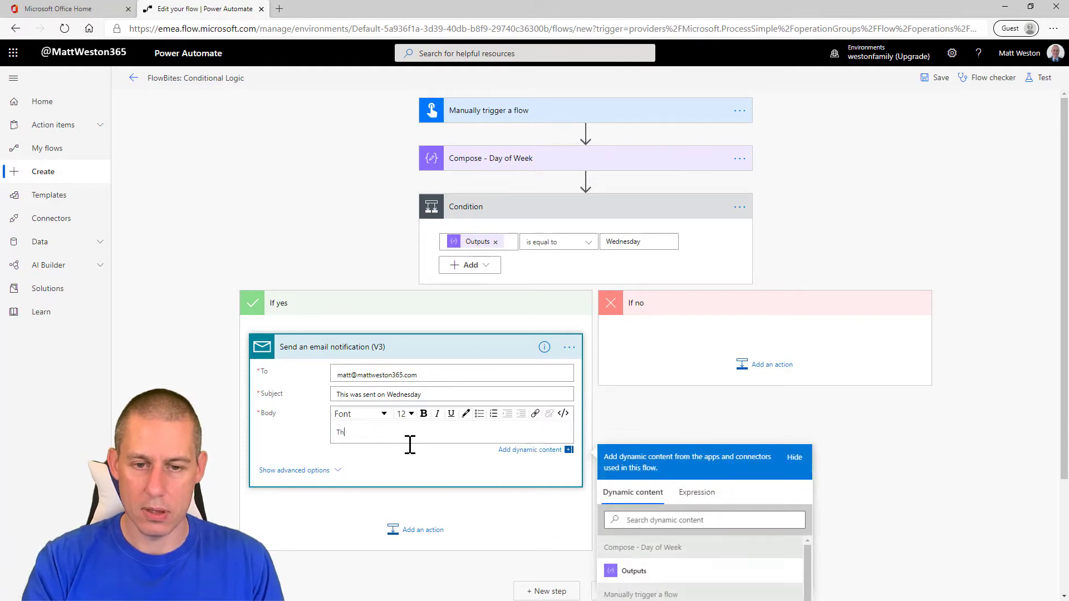
text(is is my Wen)
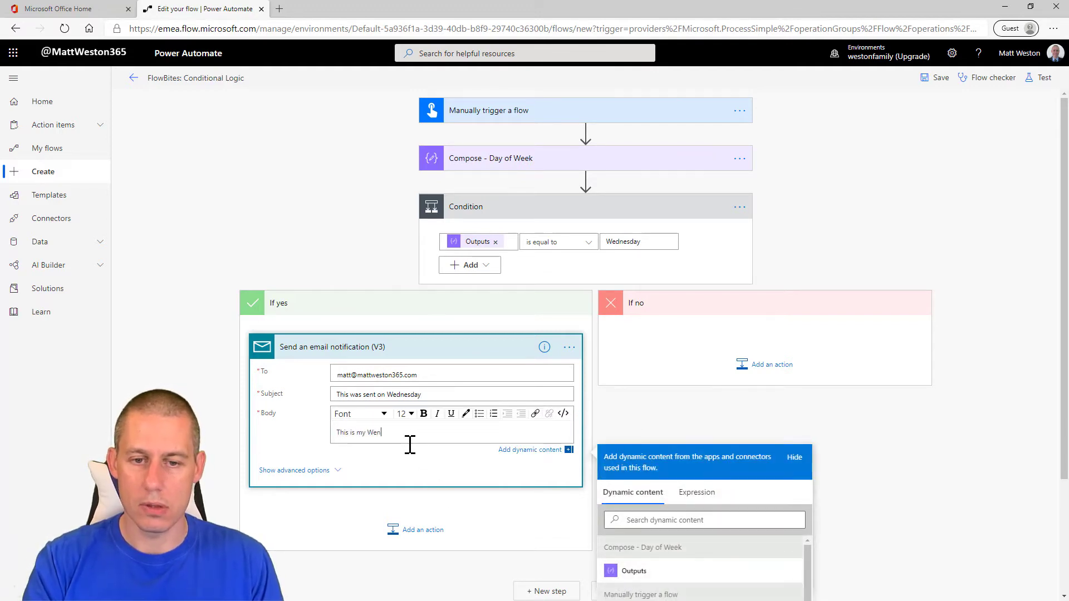
text(d)
key(BackSpace)
key(BackSpace)
text(dnesday)
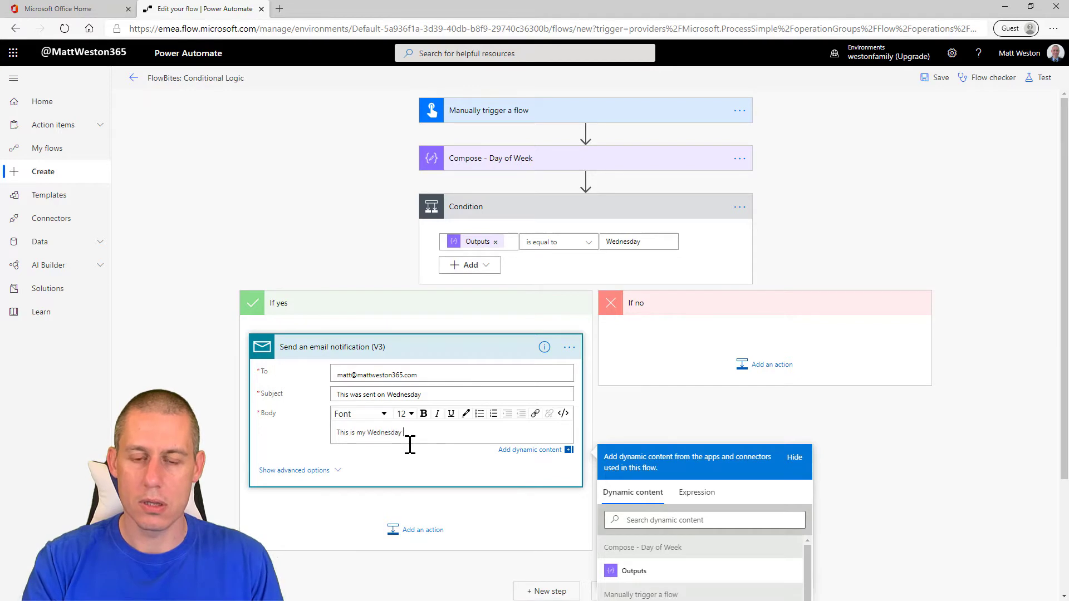
text( email)
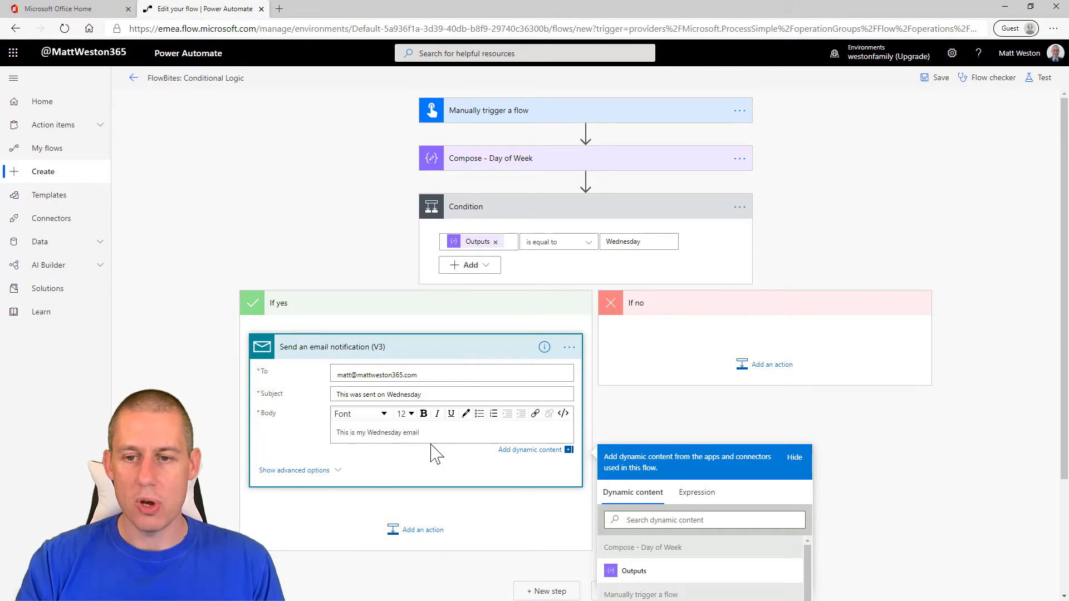
click(699, 434)
Step: Add a Send an email notification (V3) action to the If no branch and enter the recipient's email address
click(765, 373)
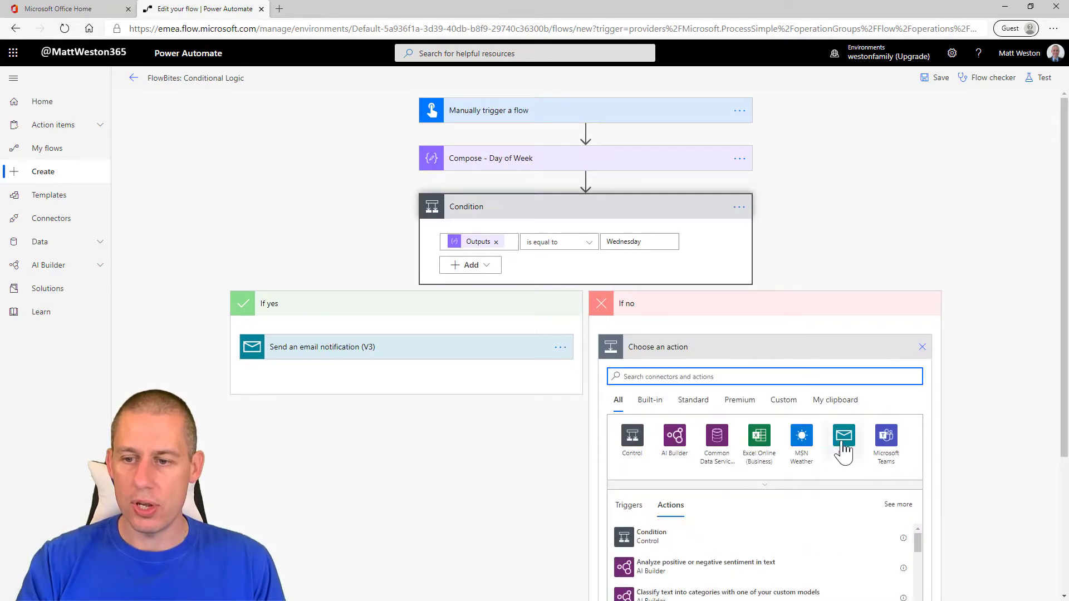
click(840, 449)
click(775, 445)
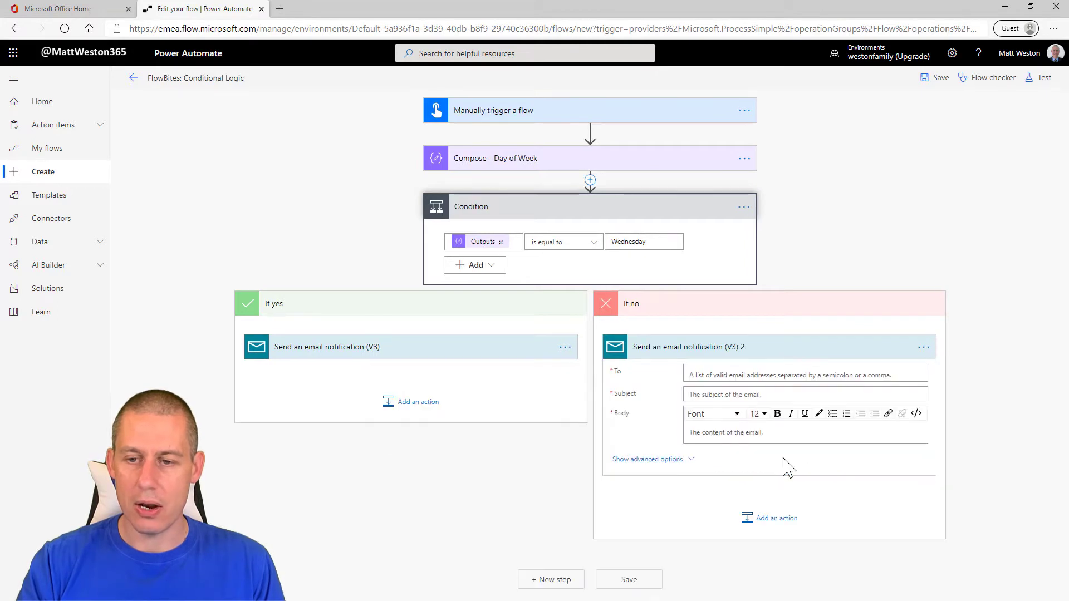
click(737, 374)
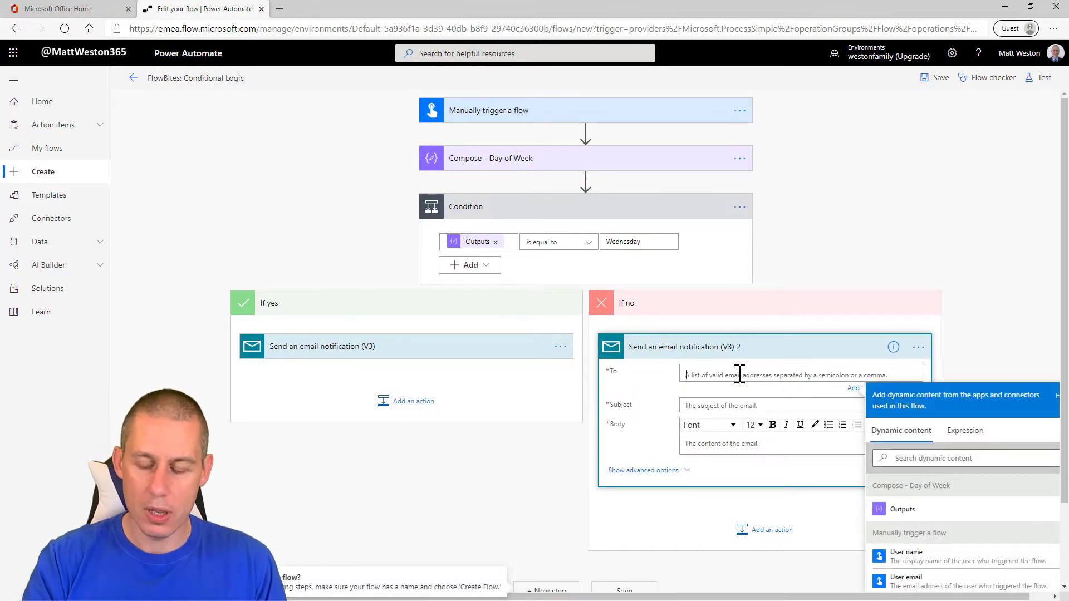
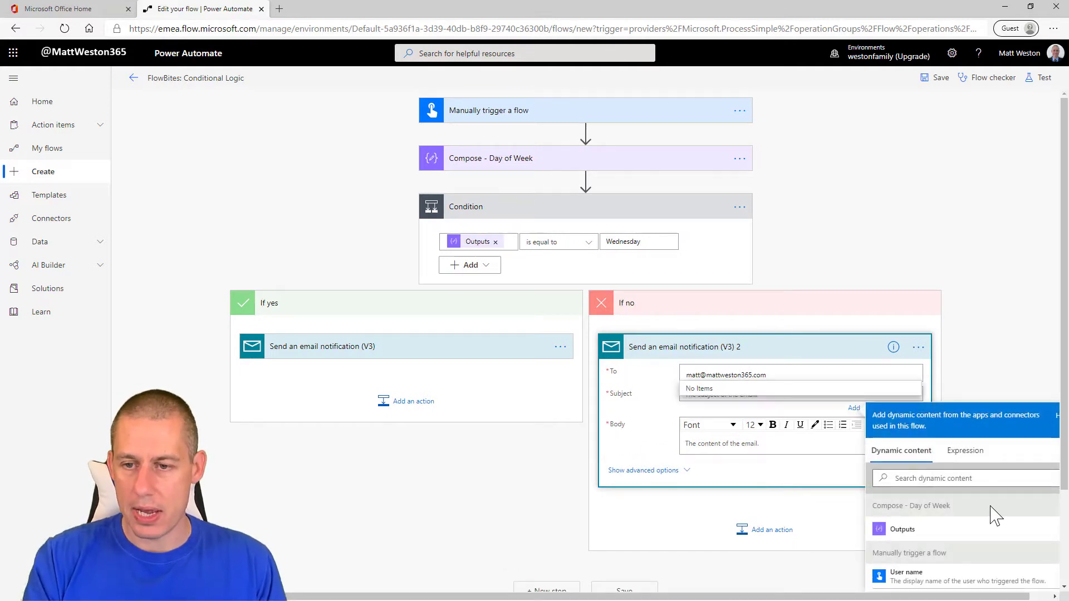
Step: Set both the subject and the body of the If no email to "This is NOT my Wednesday email"
click(721, 395)
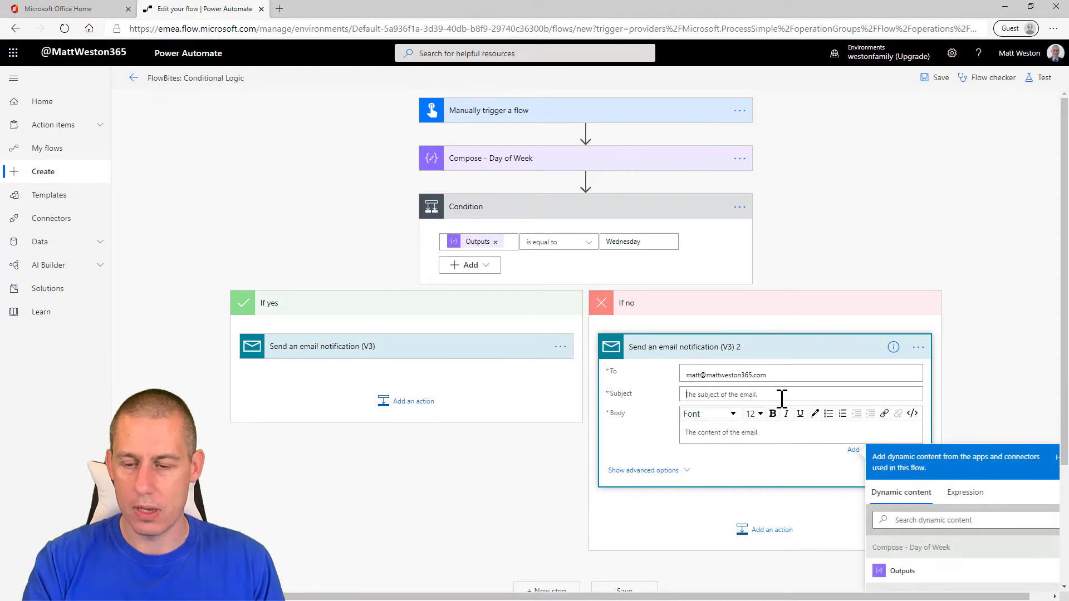
text(This is NOT m)
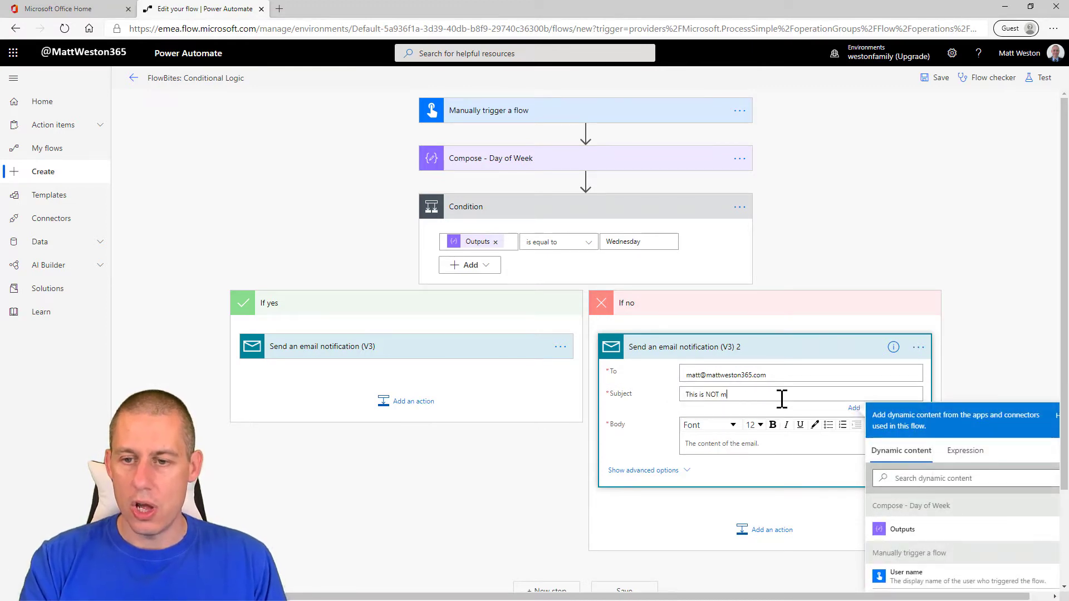
text(y Wednesday email)
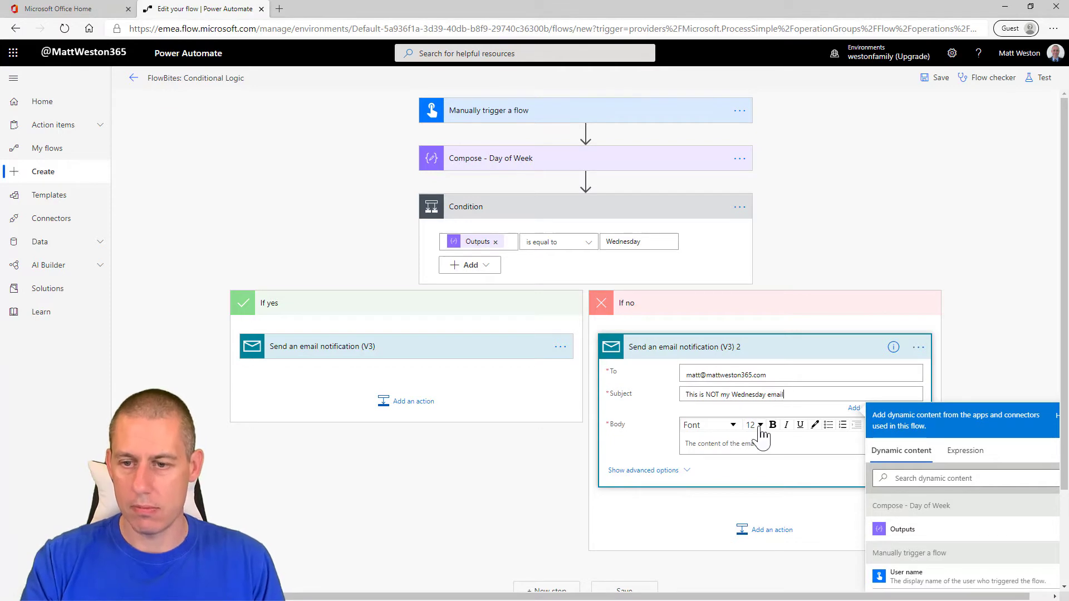
key(ctrl+a)
key(ctrl+c)
click(805, 437)
key(ctrl+v)
click(682, 504)
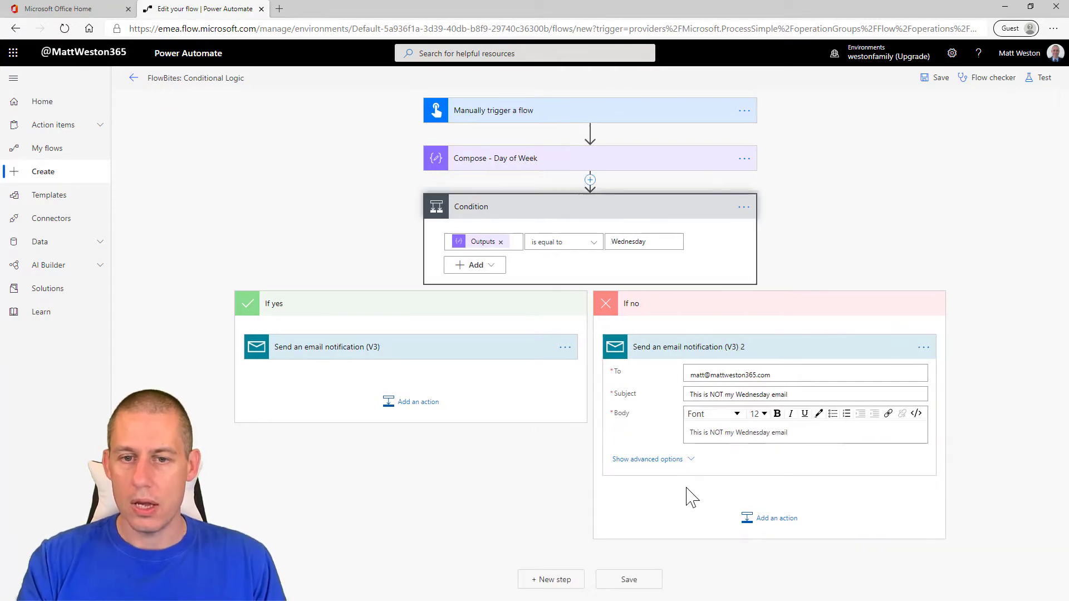
Step: Copy the recipient's email address from the If no email into the empty To field of the If yes email
click(505, 359)
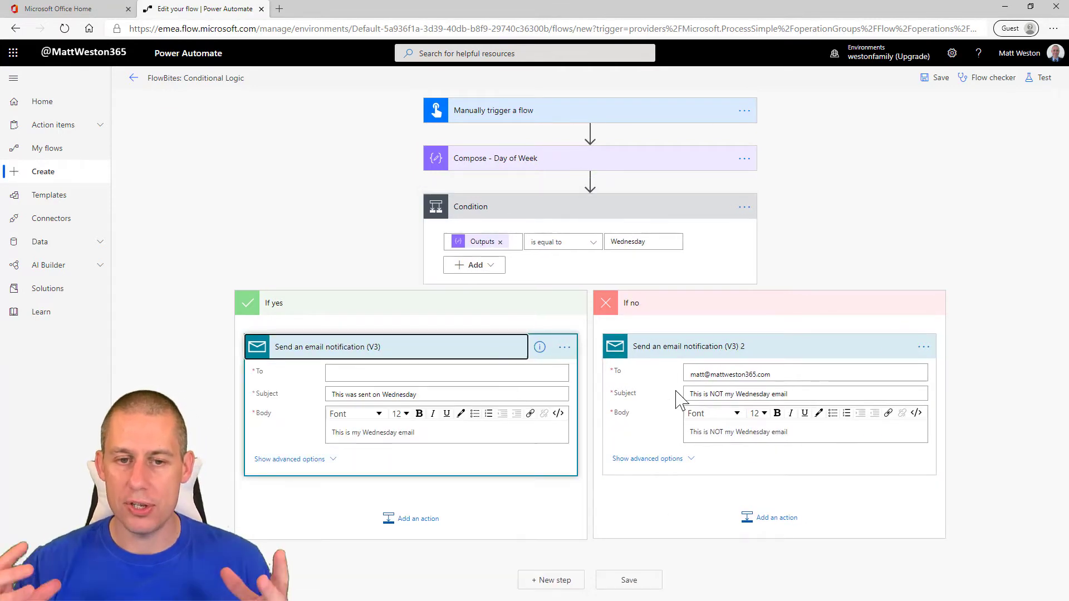
drag(786, 370, 663, 382)
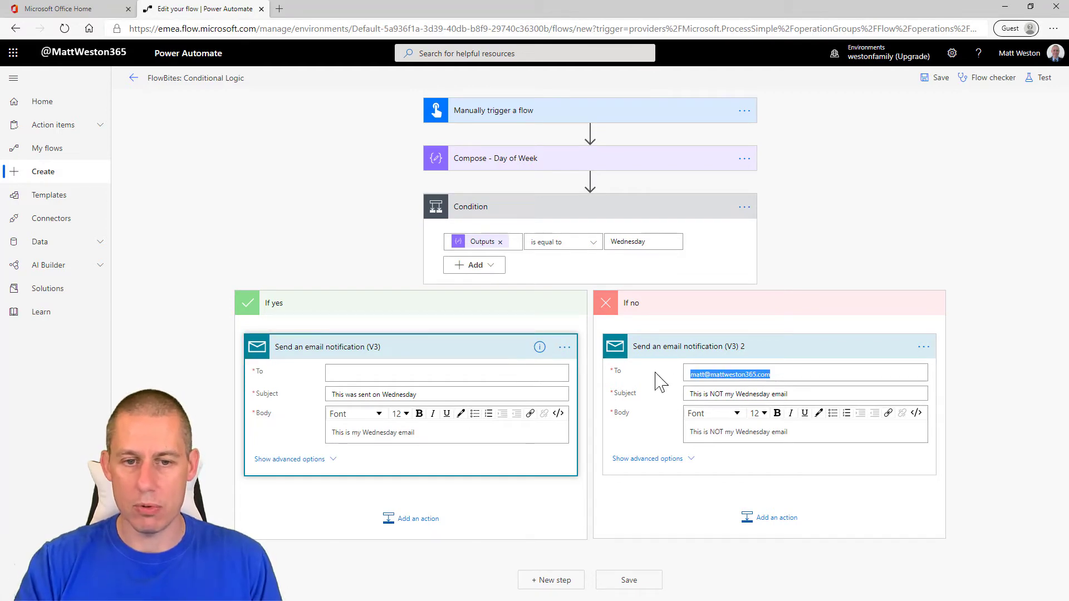
click(351, 374)
key(ctrl+v)
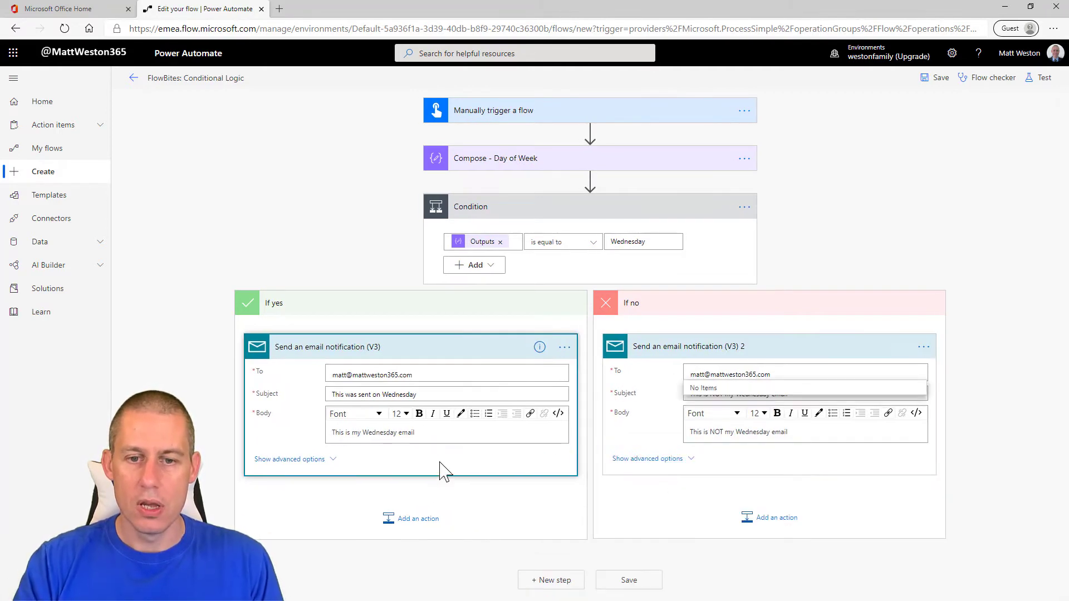
click(518, 503)
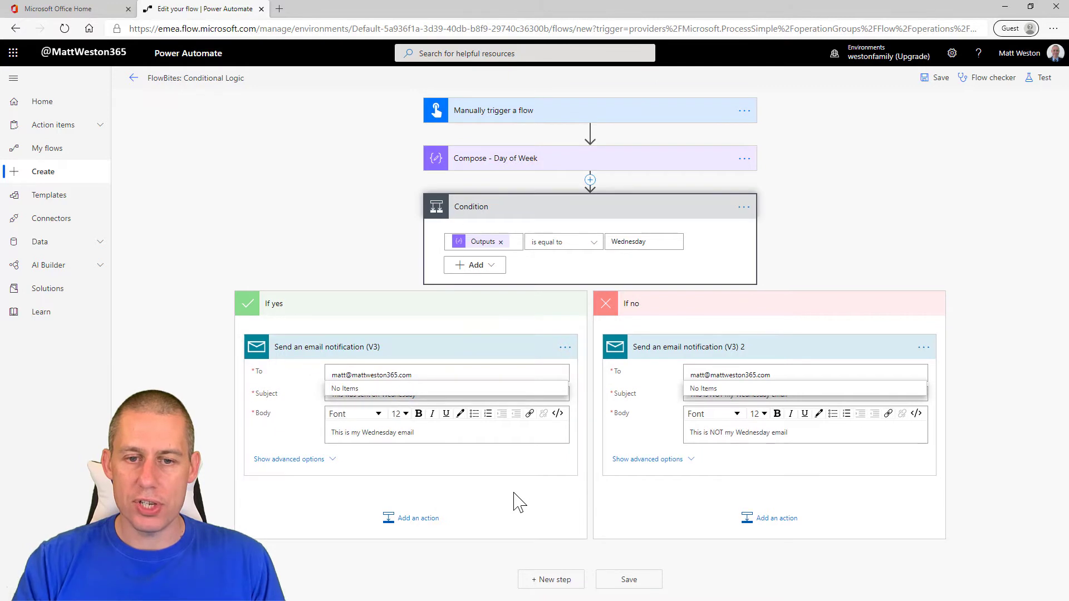
click(441, 435)
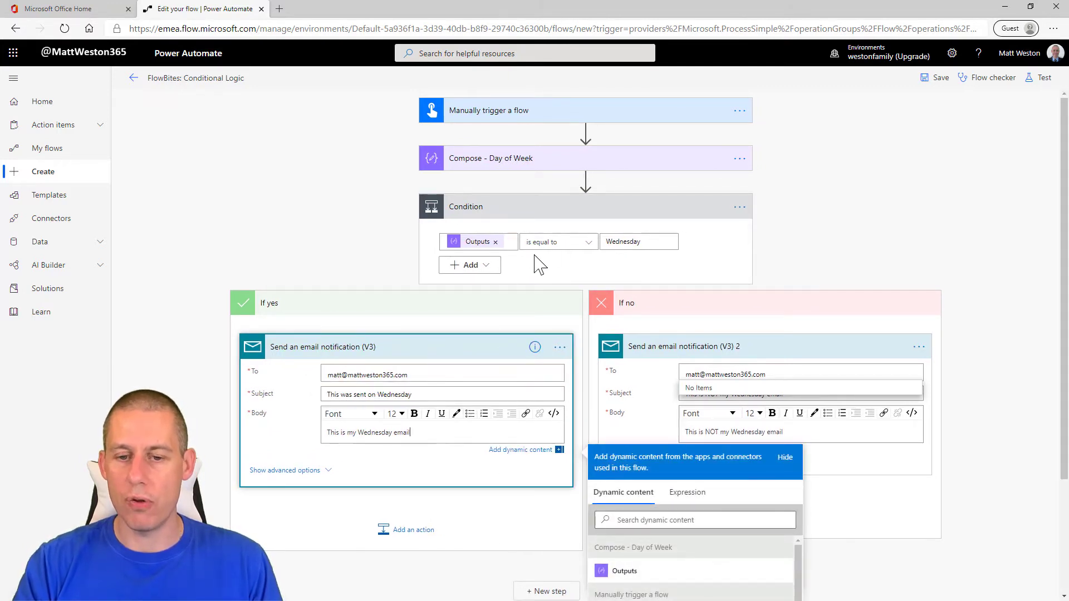
click(554, 529)
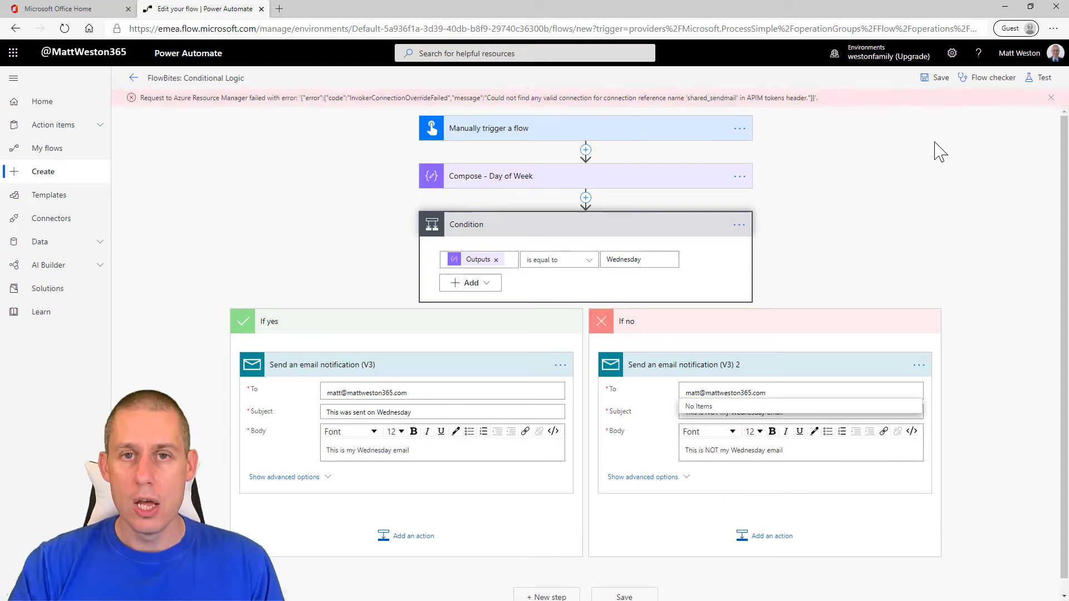
Step: Test the flow with the option to perform the trigger action manually and open its run details
click(1041, 78)
click(919, 106)
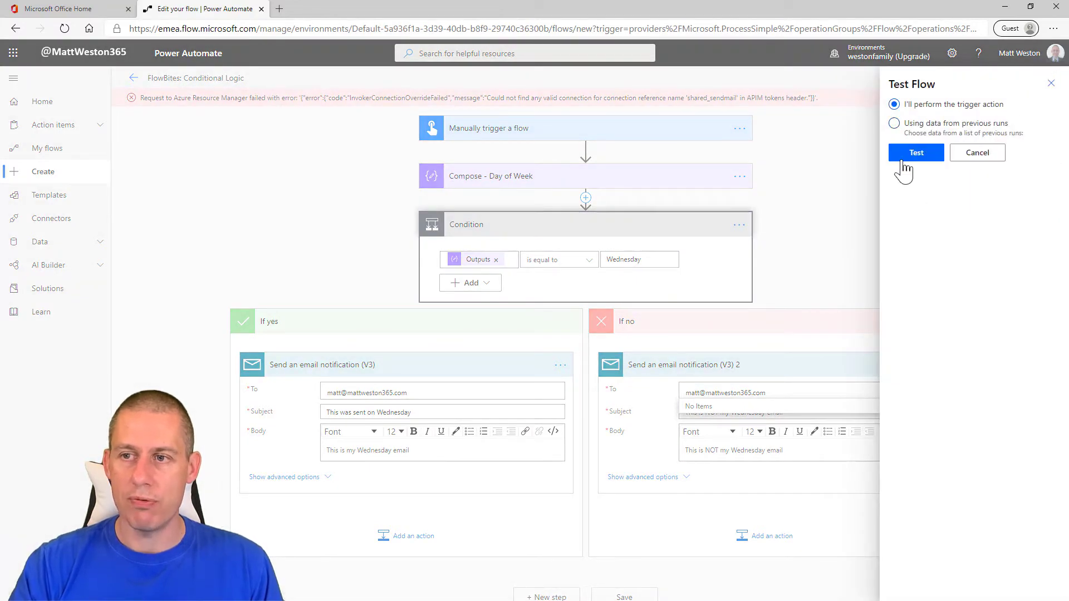
click(914, 151)
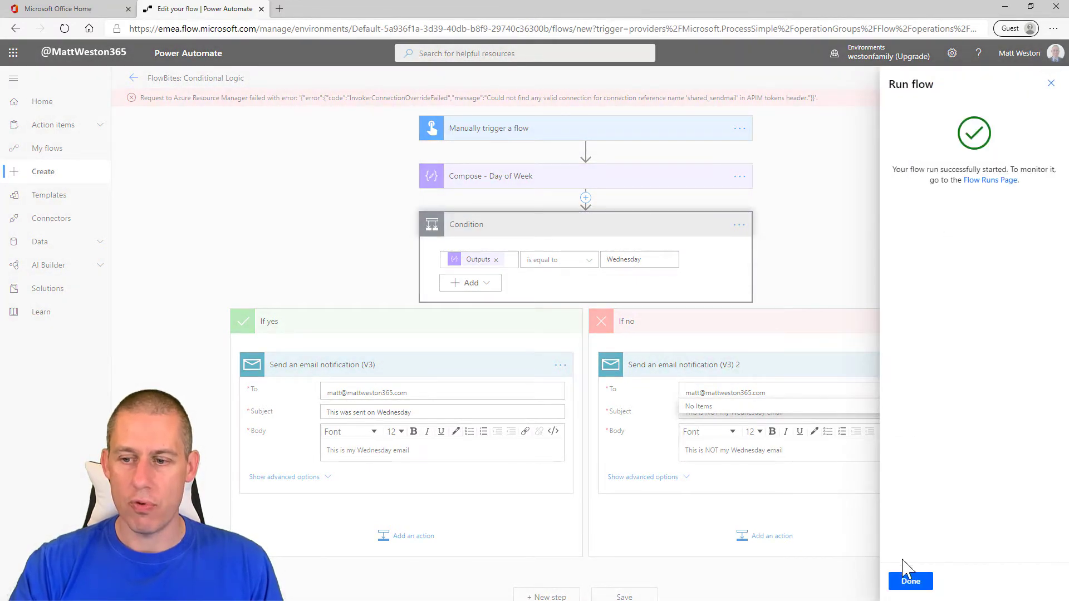
click(905, 580)
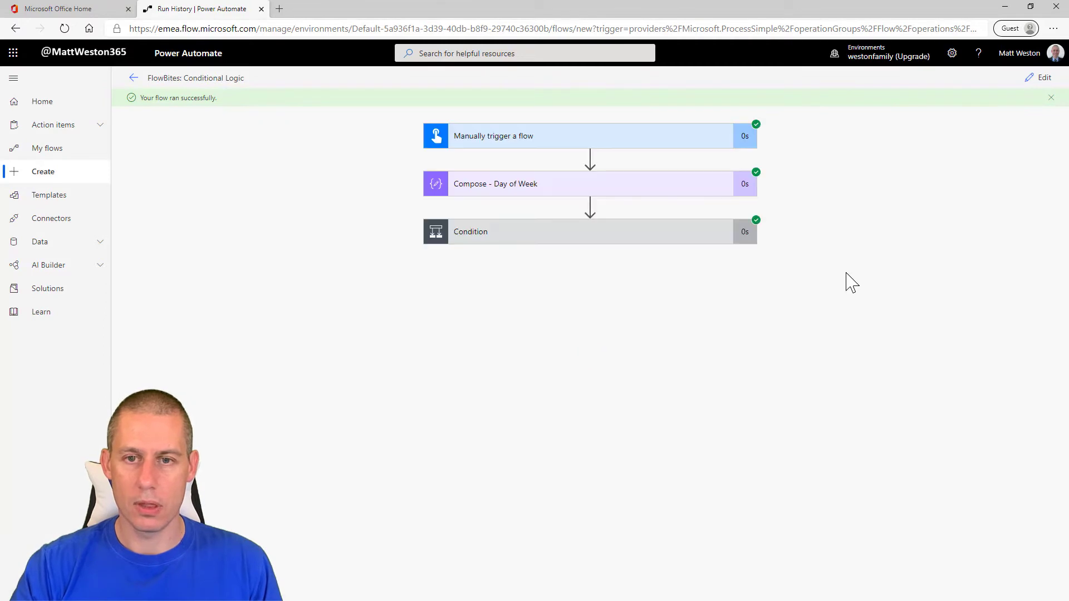
Step: Examine the run's Condition result and the inputs and outputs of the Compose - Day of Week action
click(580, 239)
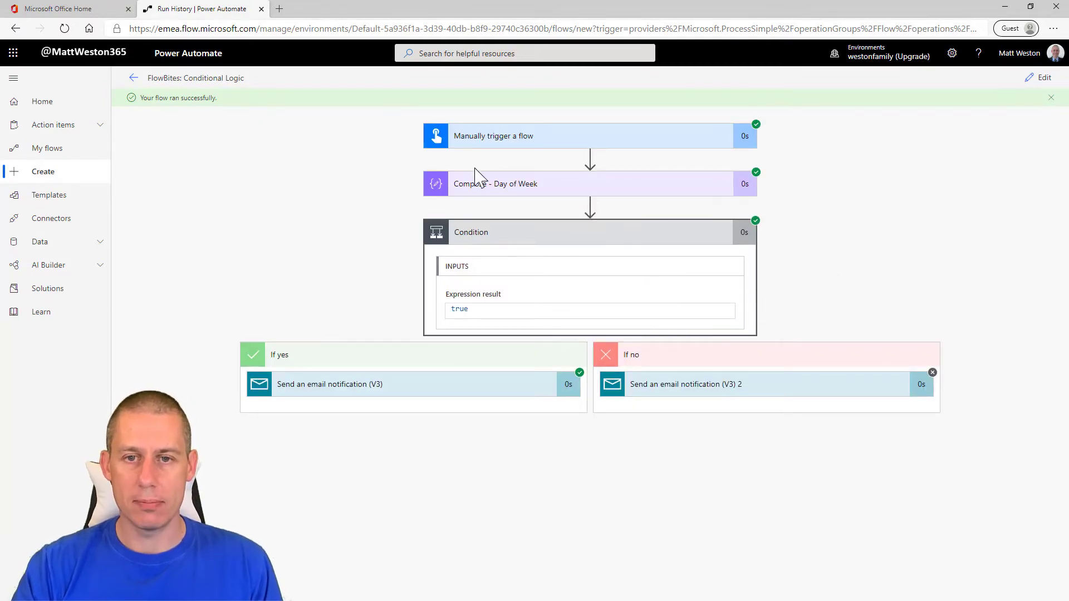
click(477, 189)
scroll(520, 504, down, 1)
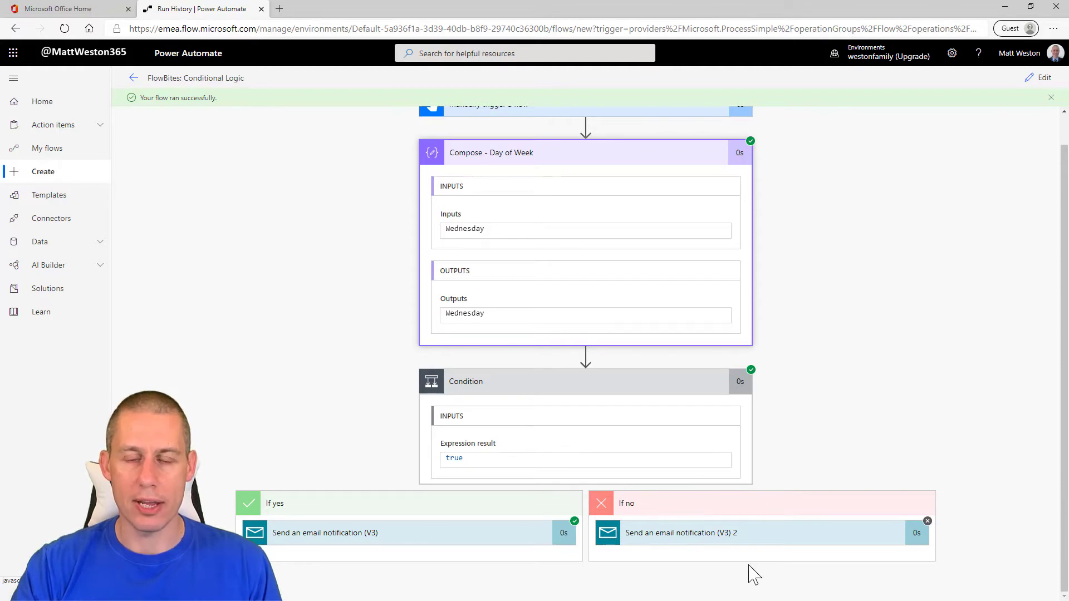
Step: Return to editing the flow and add a second Condition after the existing one
click(1040, 78)
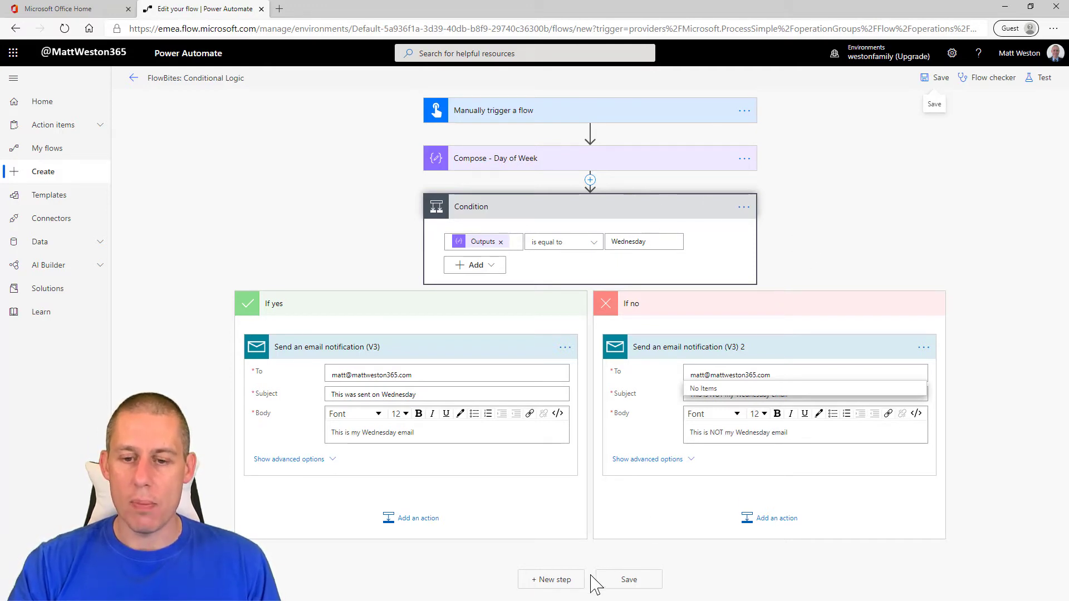
click(554, 580)
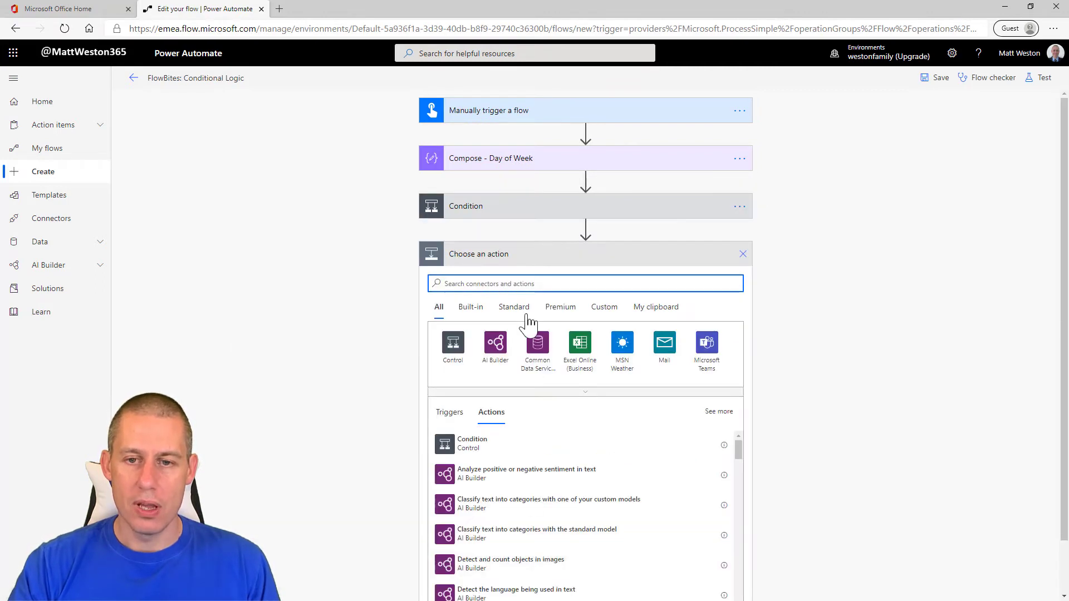
text(condition)
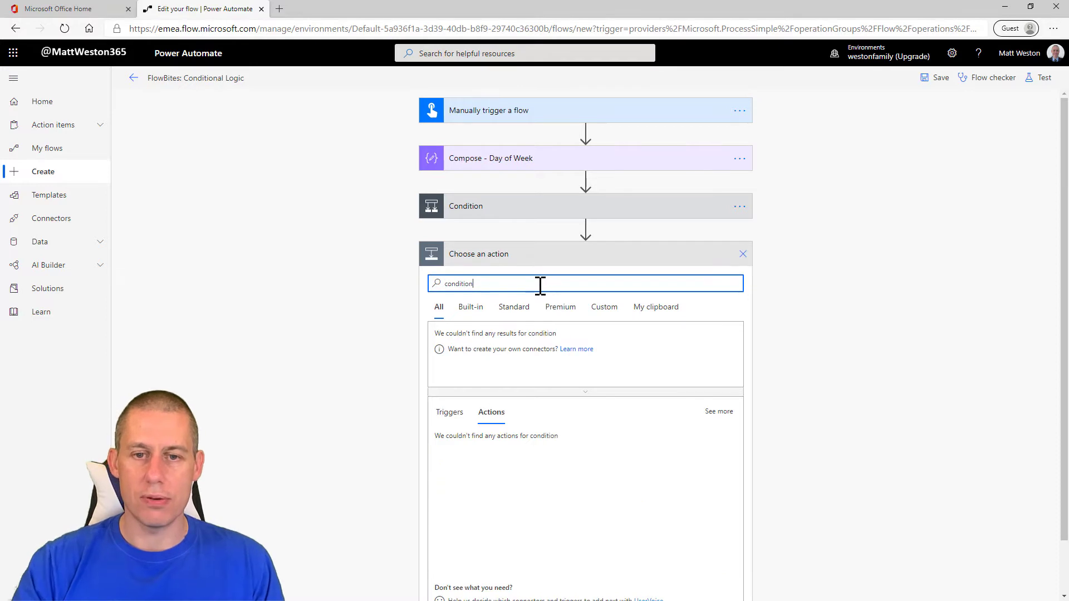
click(459, 448)
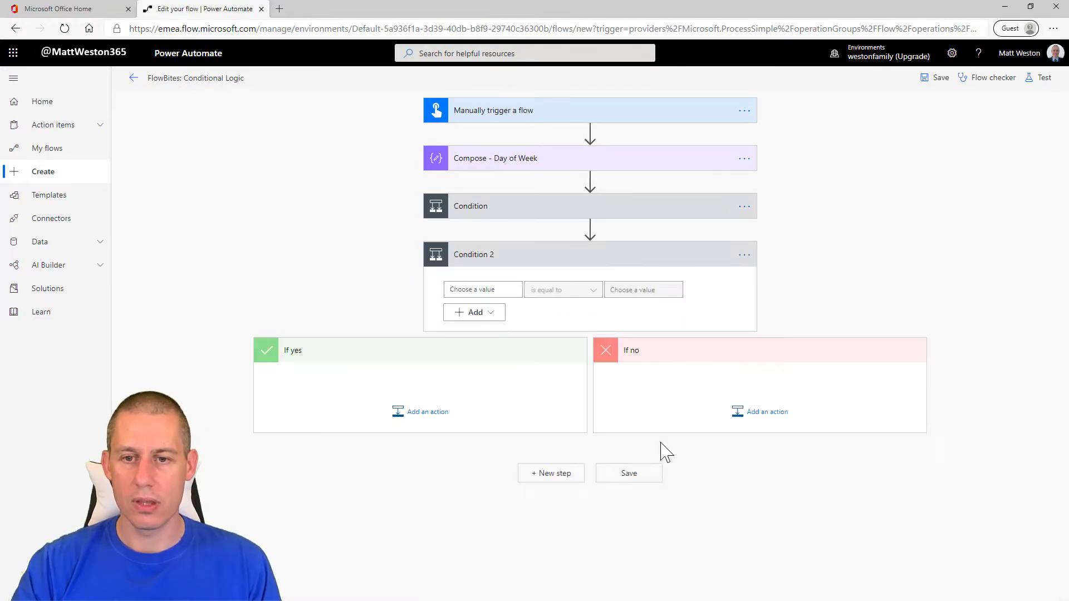
Step: Set the second condition to check that the Compose Outputs is equal to Thursday
click(490, 290)
click(607, 523)
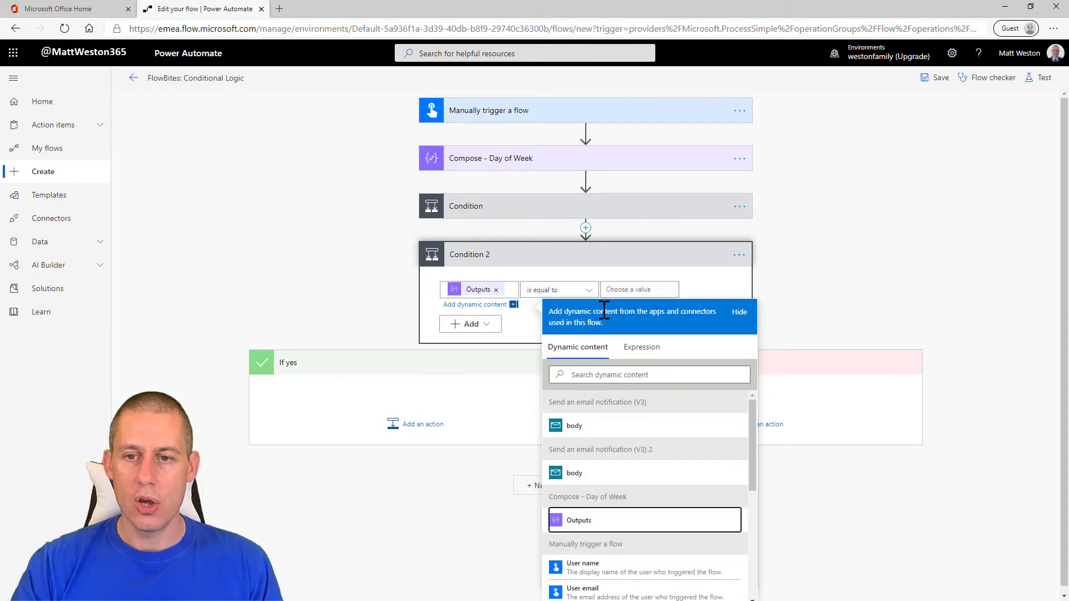
click(651, 290)
text(Thursday)
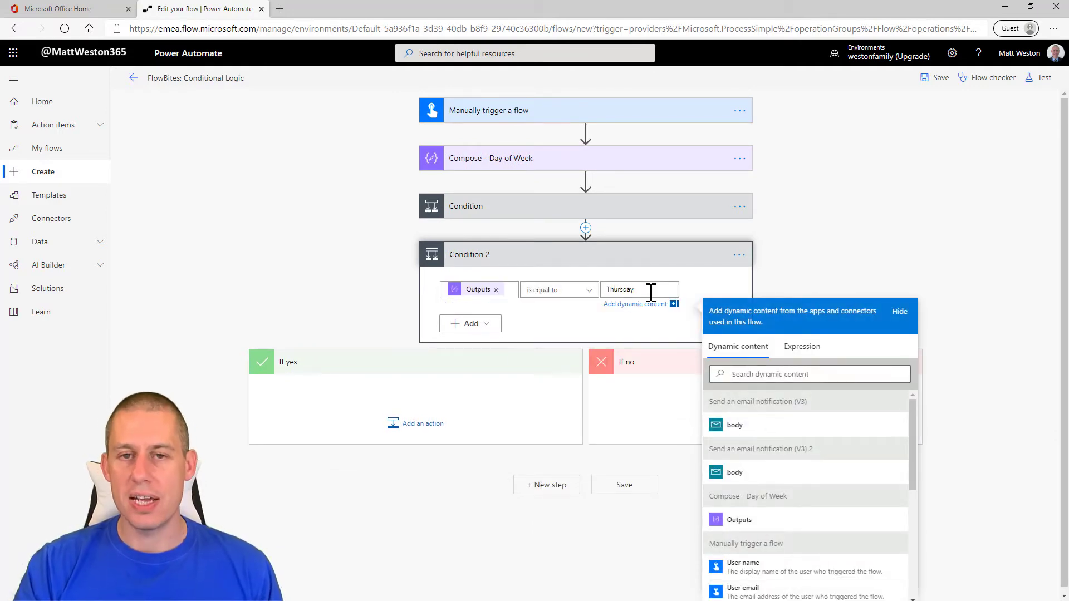
Step: Delete the email action from the first condition's If no branch and move the second condition into that branch
click(674, 213)
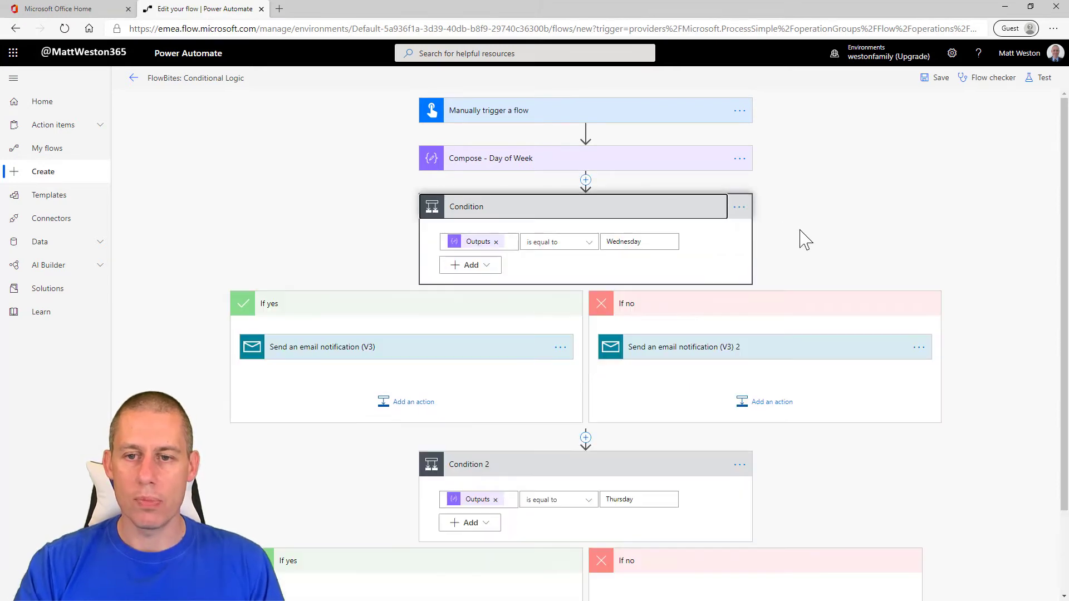
click(918, 347)
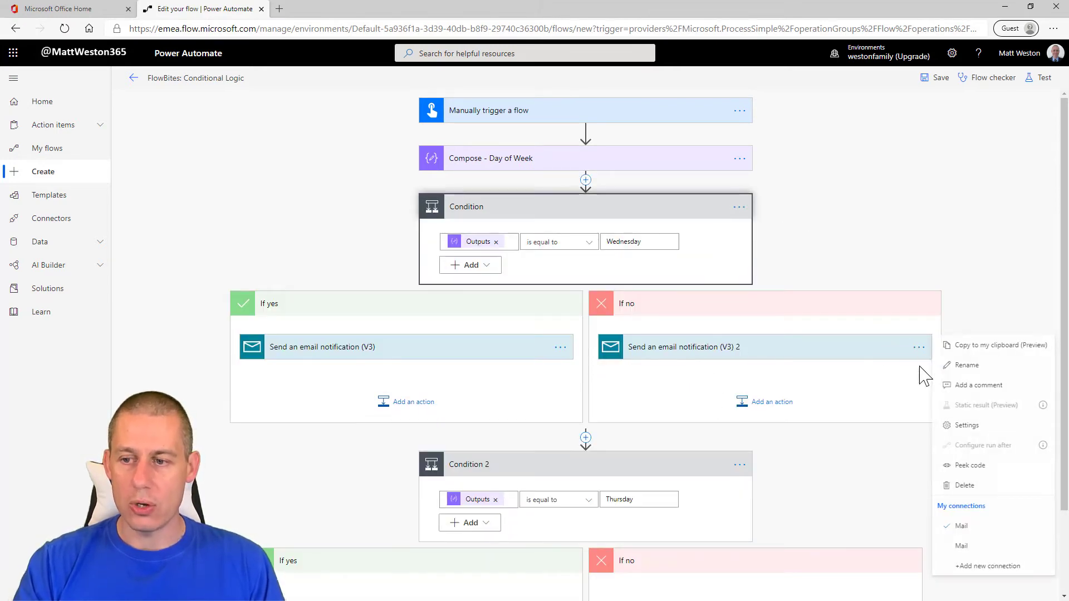
click(955, 487)
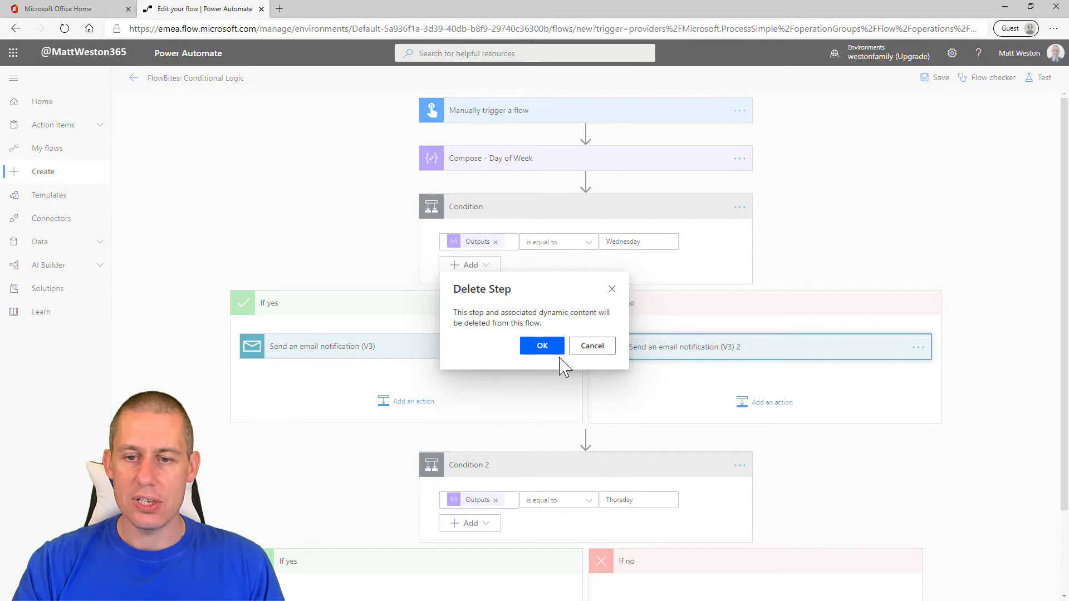
click(542, 346)
drag(536, 467, 742, 361)
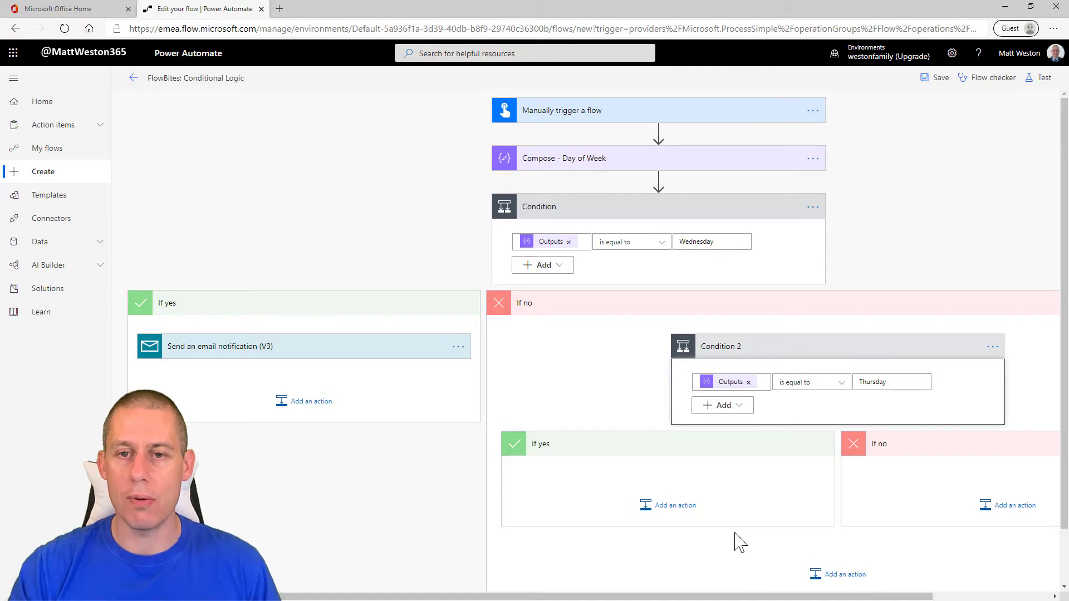
Step: Delete the outer Wednesday condition together with everything nested in it
click(817, 210)
click(894, 347)
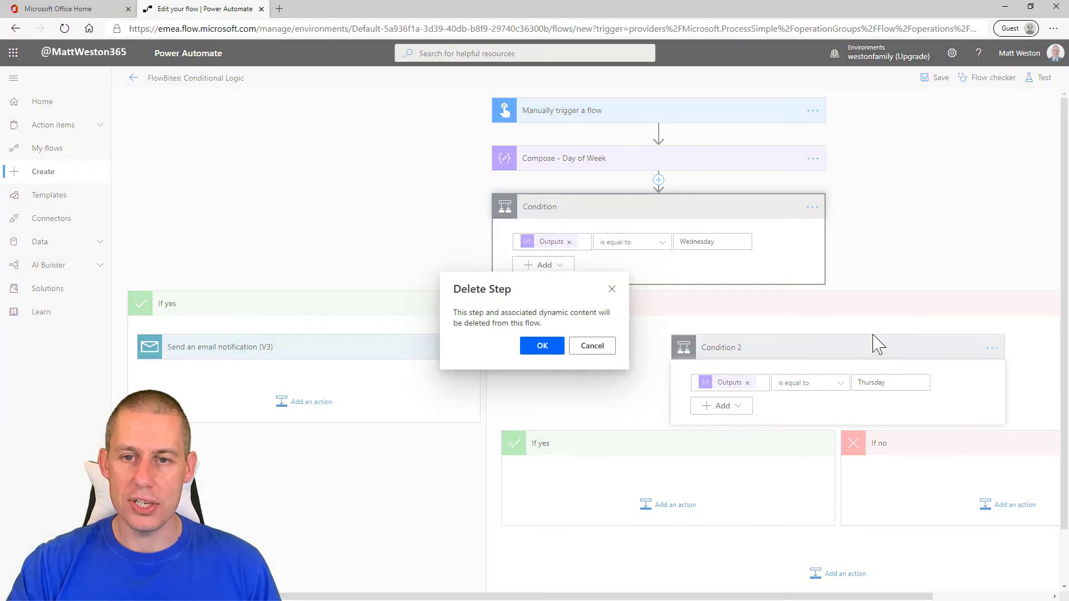
click(543, 349)
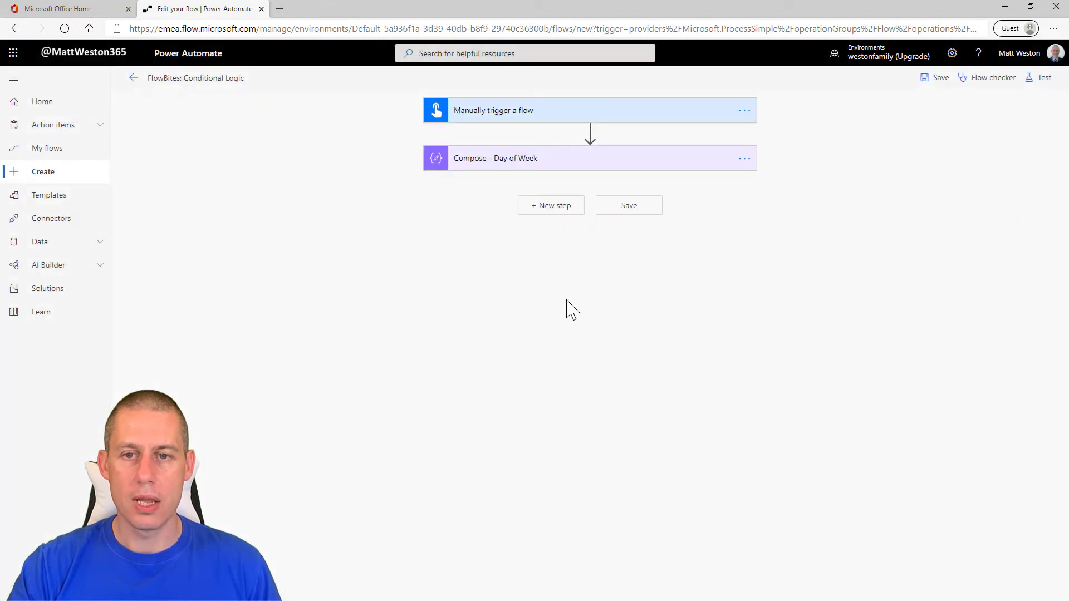
Step: Add a Switch control after the Compose action and have it switch on the Compose Outputs
click(549, 217)
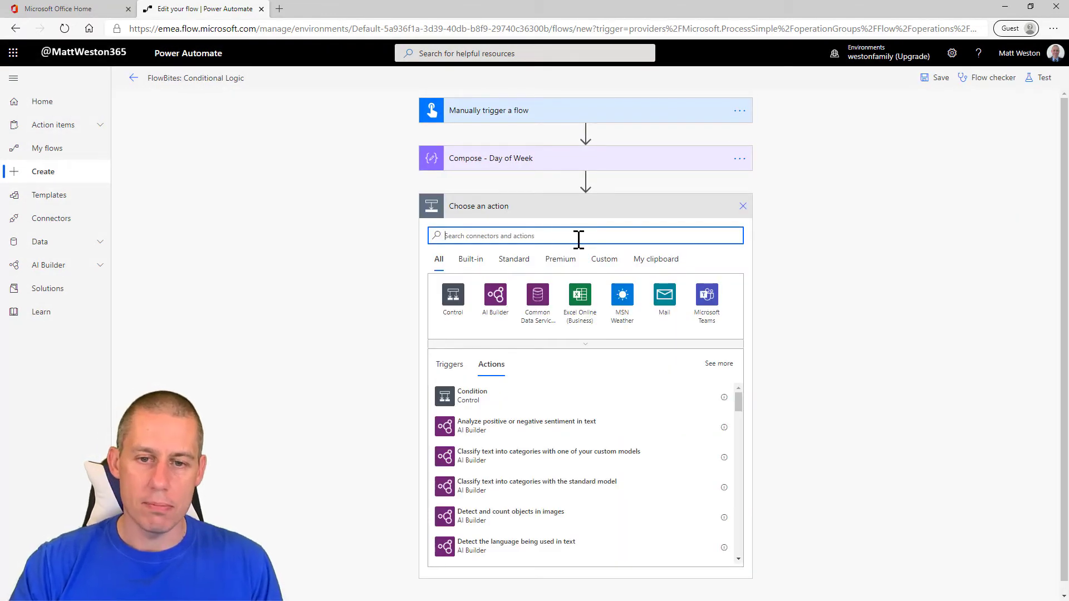
click(454, 304)
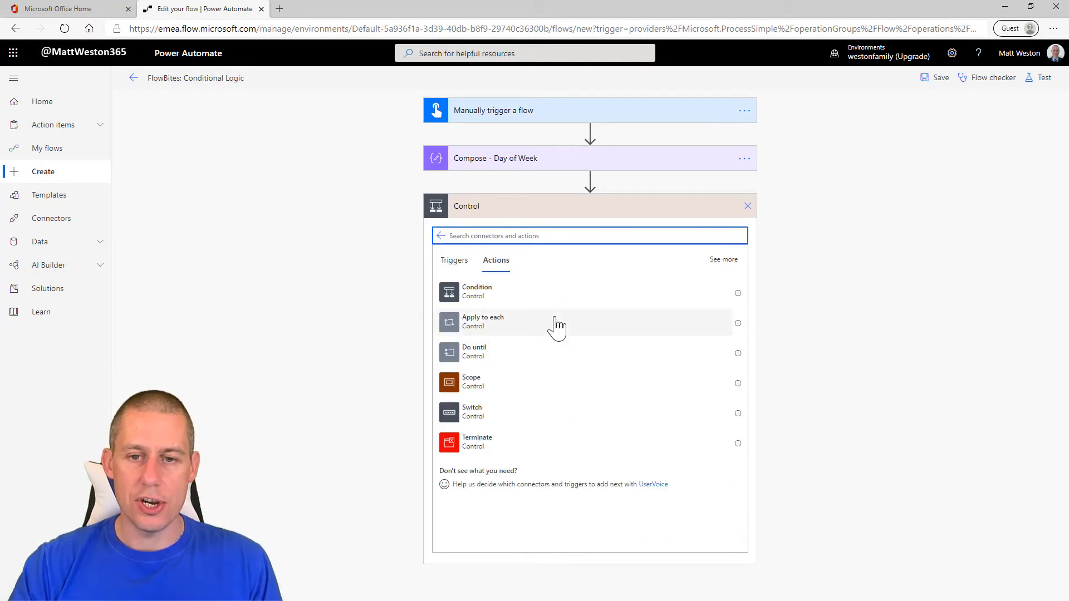
click(500, 425)
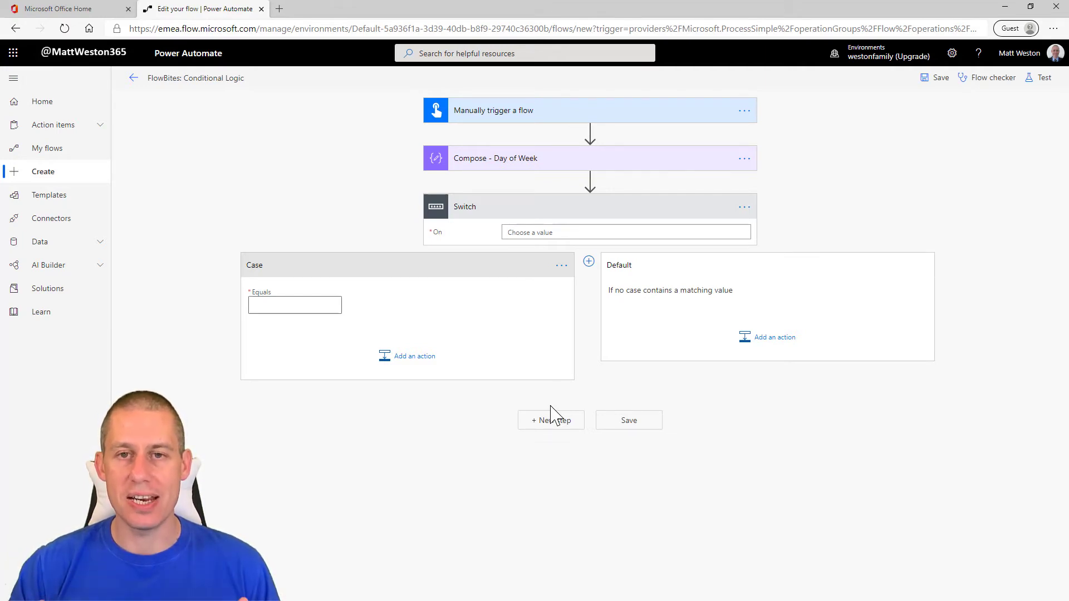
click(558, 233)
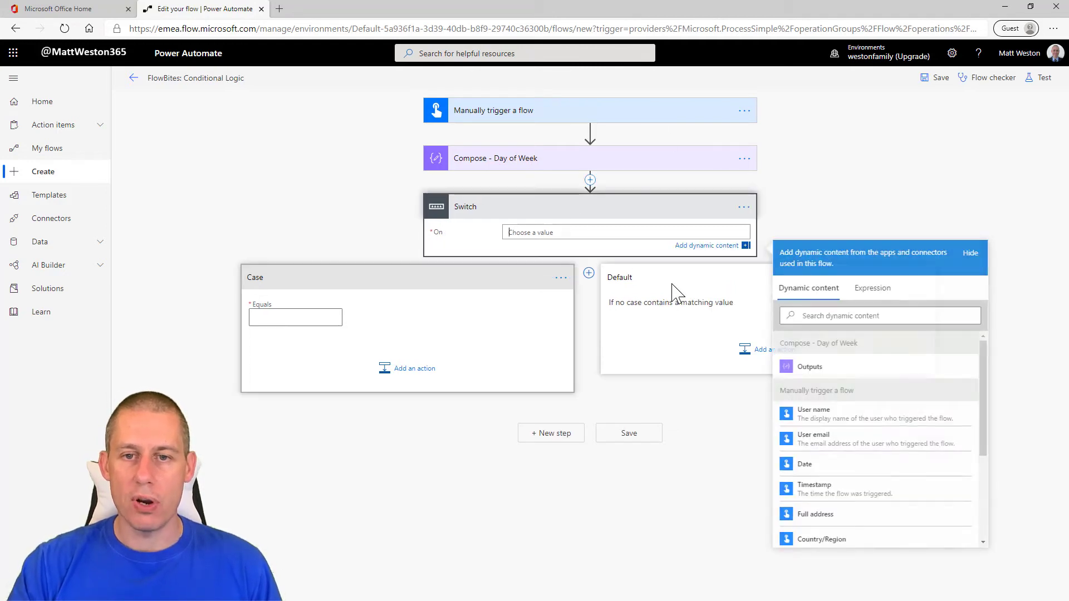
click(830, 368)
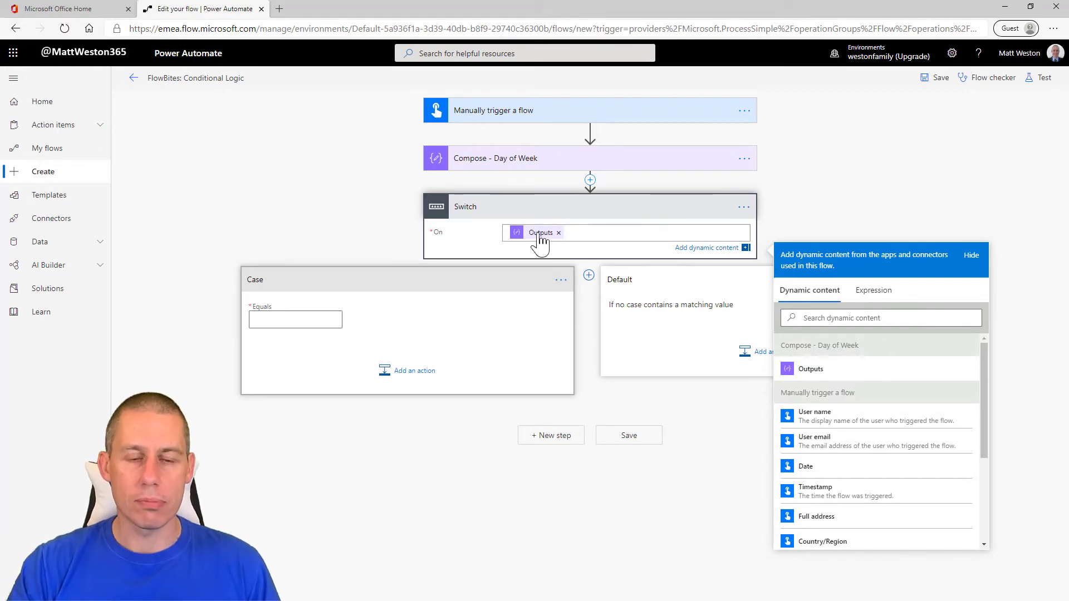
Step: Set the first case to equal Monday and add a second case that equals Tuesday
click(287, 320)
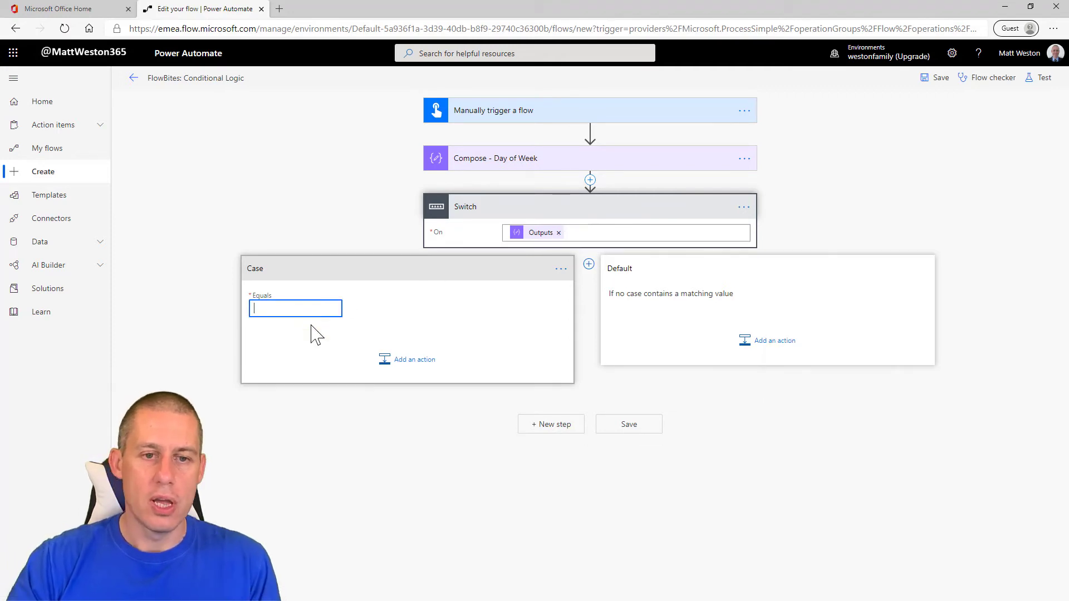
text(Monday)
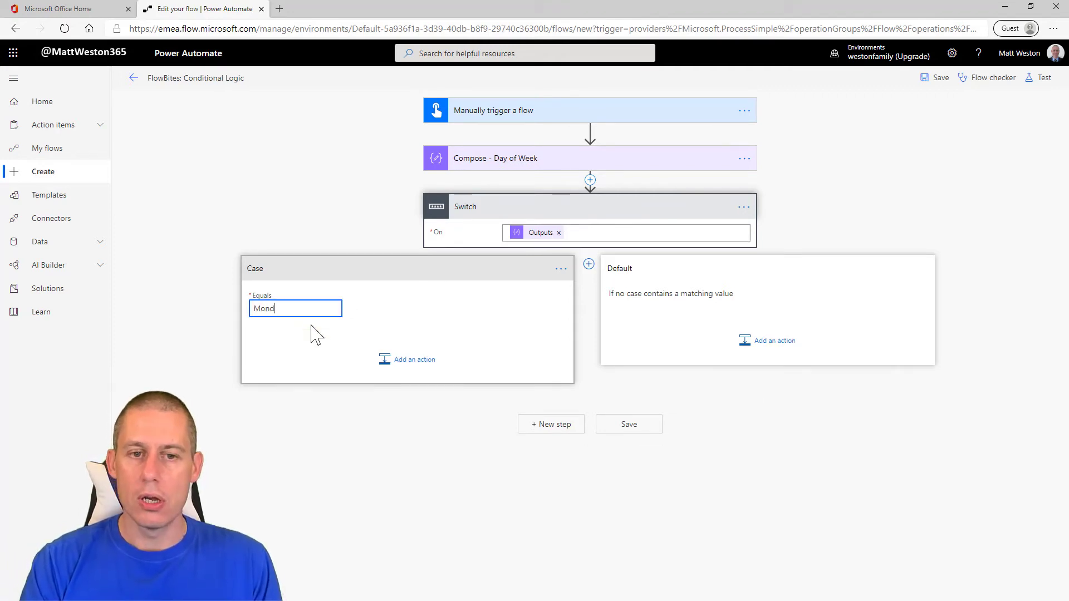
click(589, 264)
click(518, 308)
text(T)
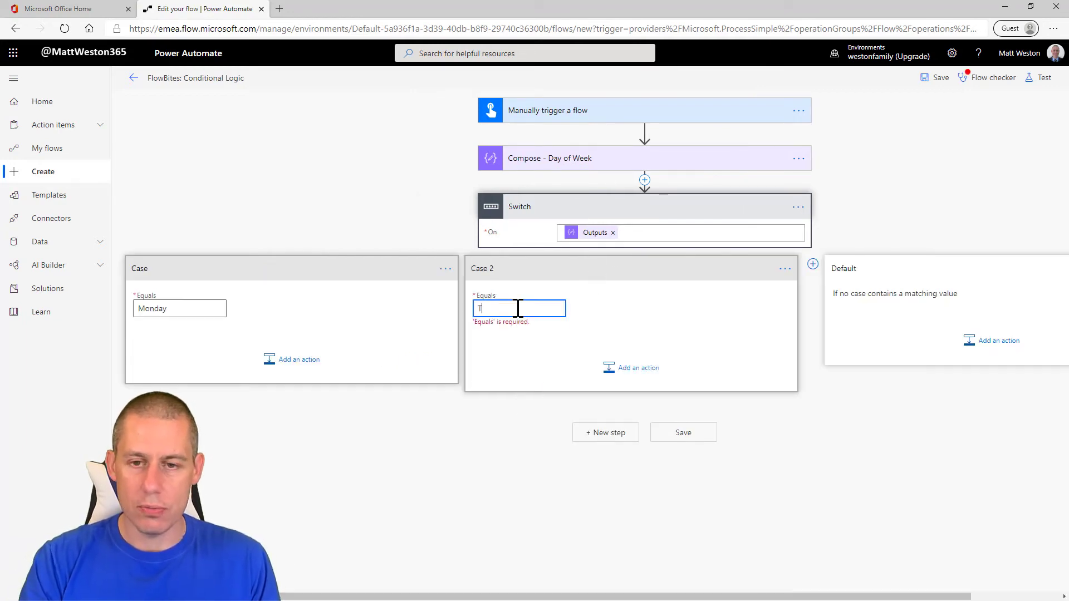
text(uesday)
click(502, 466)
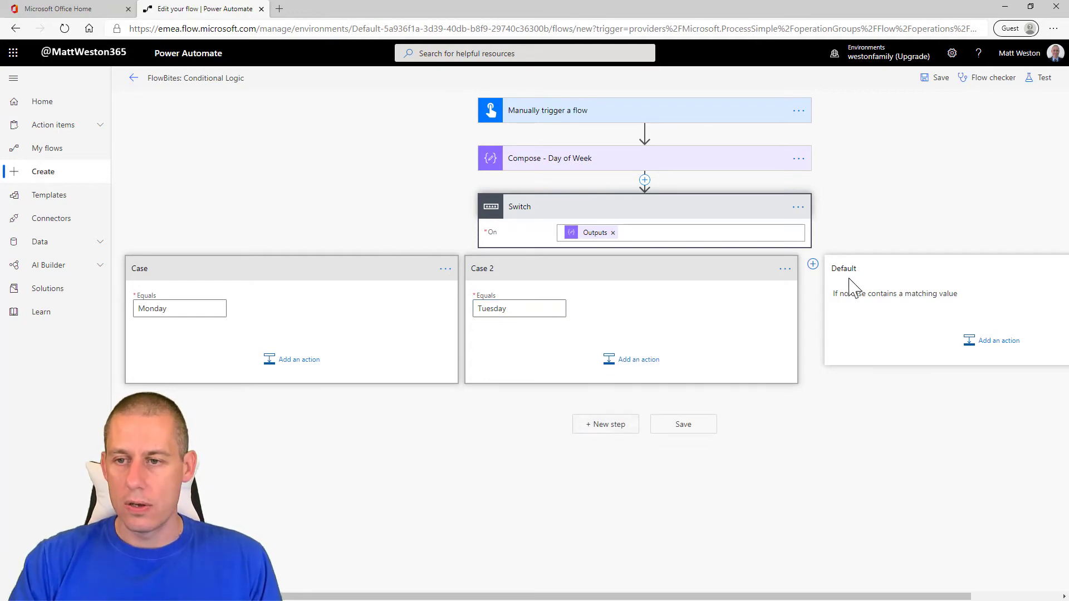
Step: Add a third case to the Switch that equals Wednesday
click(813, 264)
click(818, 310)
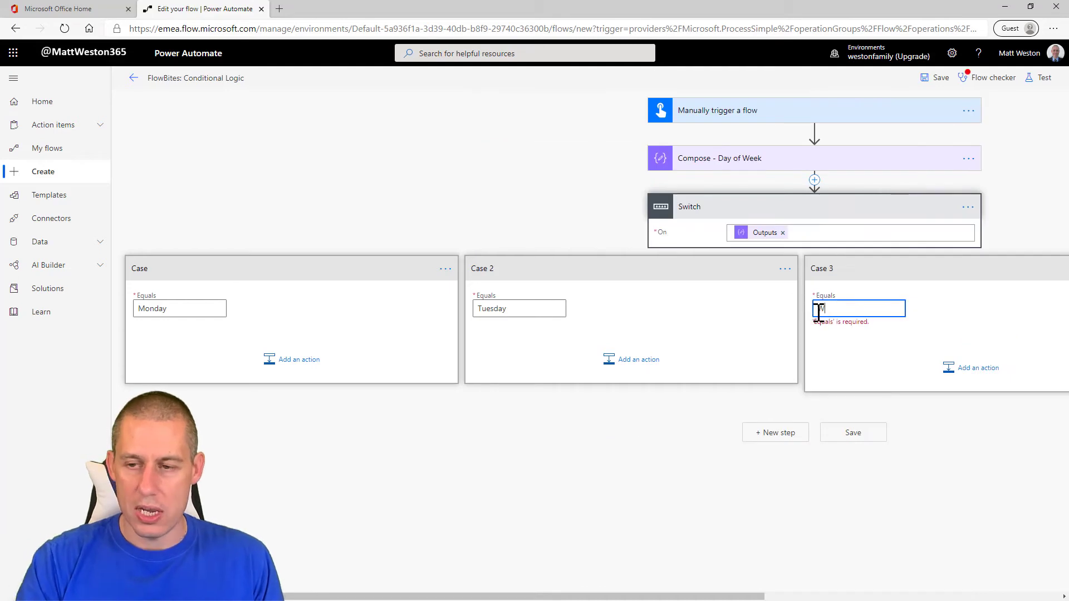
text(Wedned)
text(say)
key(BackSpace)
key(BackSpace)
key(BackSpace)
key(BackSpace)
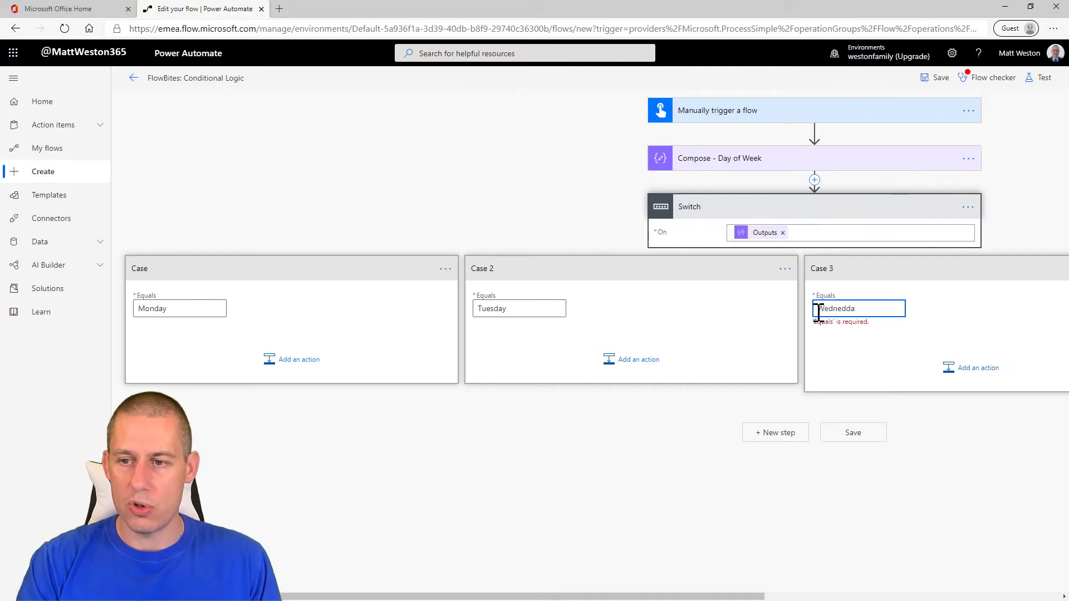
text(sday)
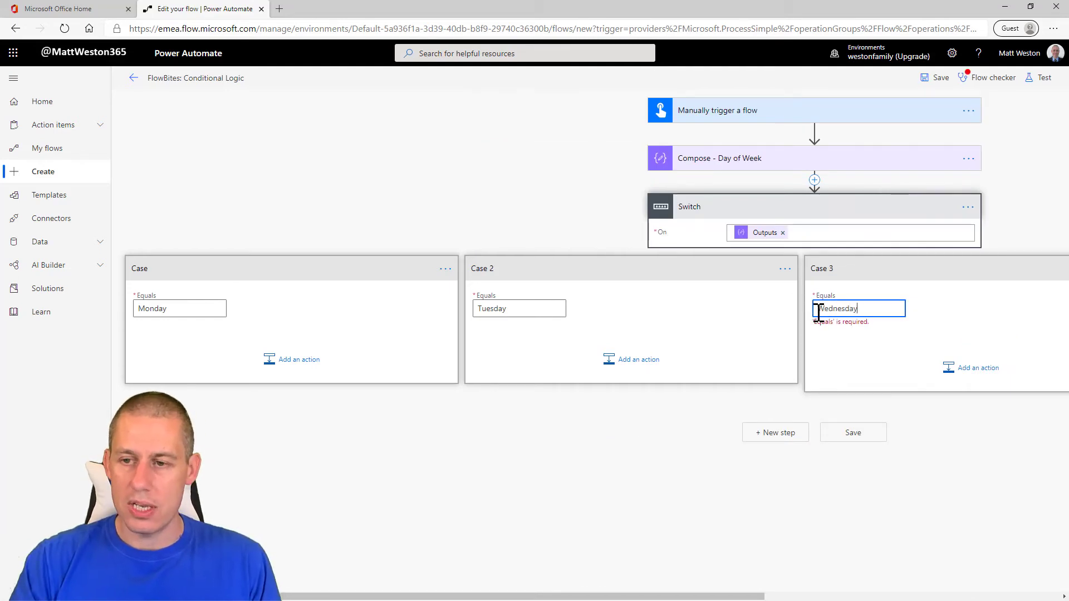
click(937, 514)
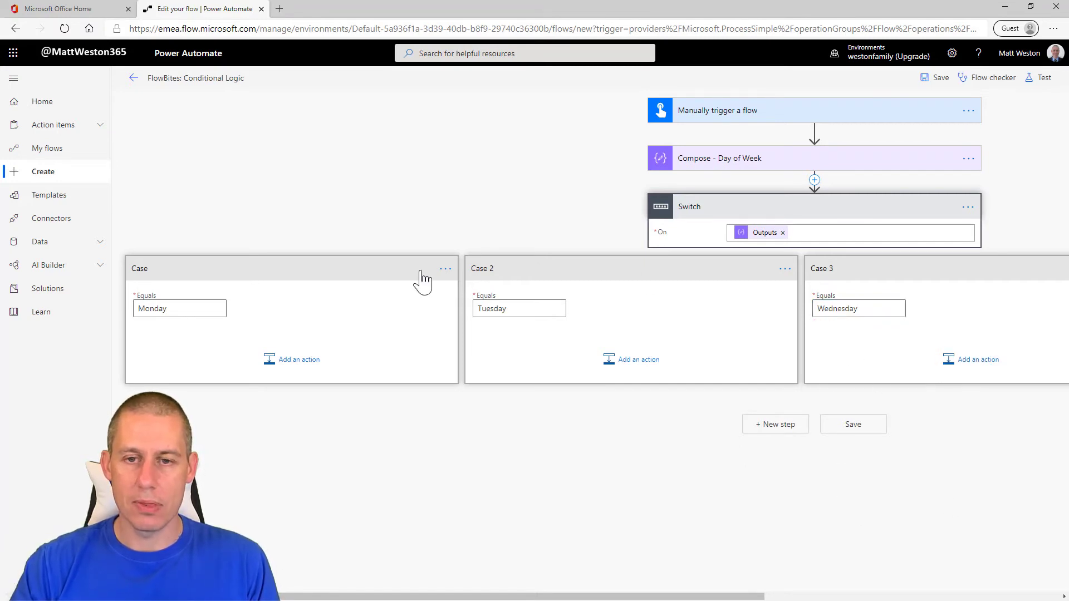
Step: Collapse all three cases and examine the Switch's Default branch
click(886, 273)
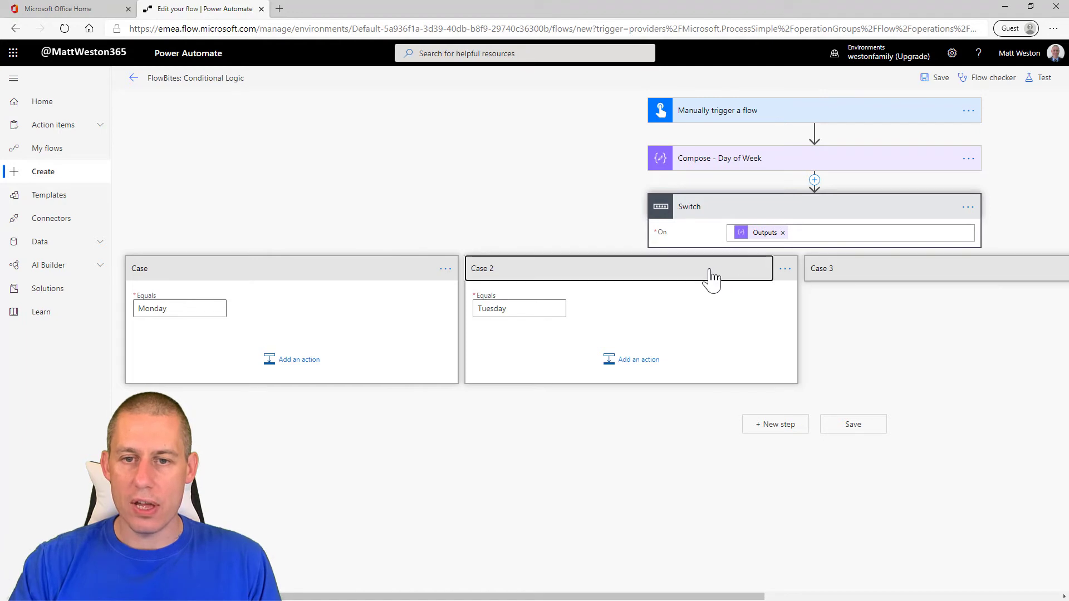
click(712, 273)
click(401, 273)
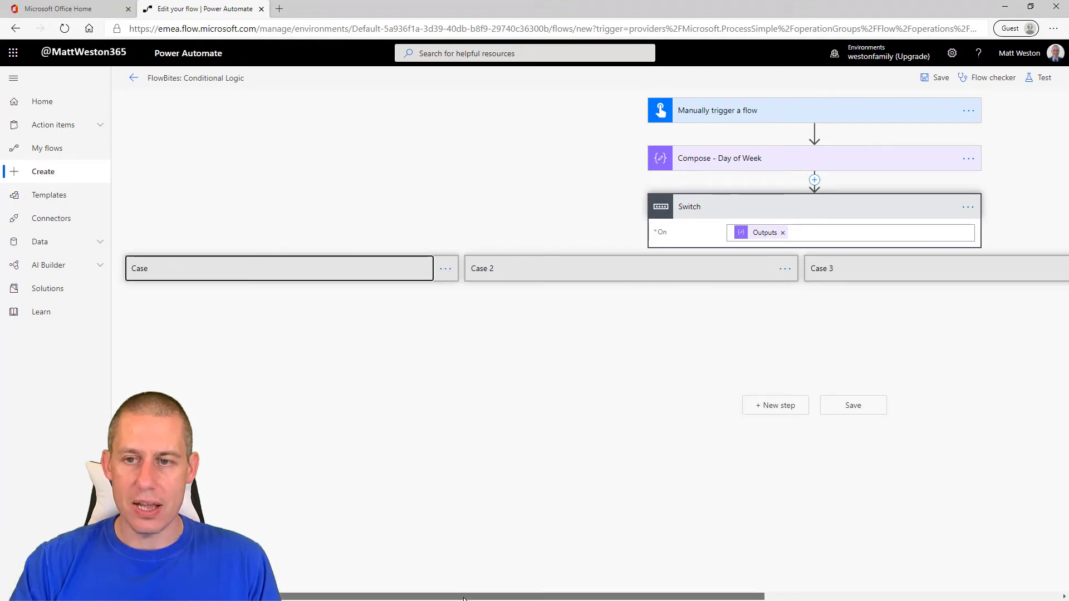
drag(464, 599, 778, 579)
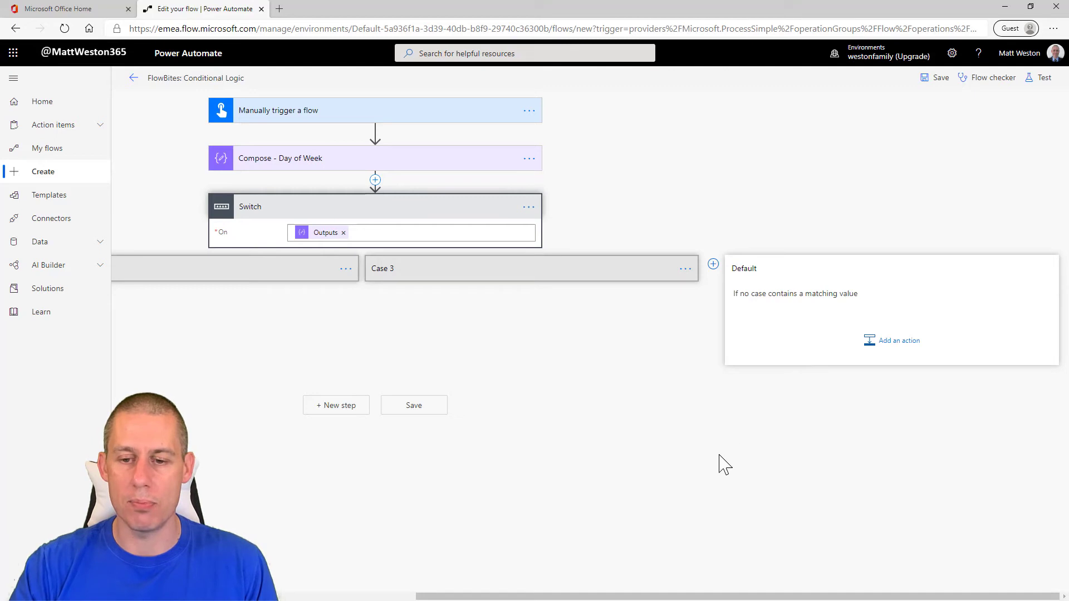
Step: Expand the Monday case again to show its contents
drag(612, 600, 353, 599)
click(248, 271)
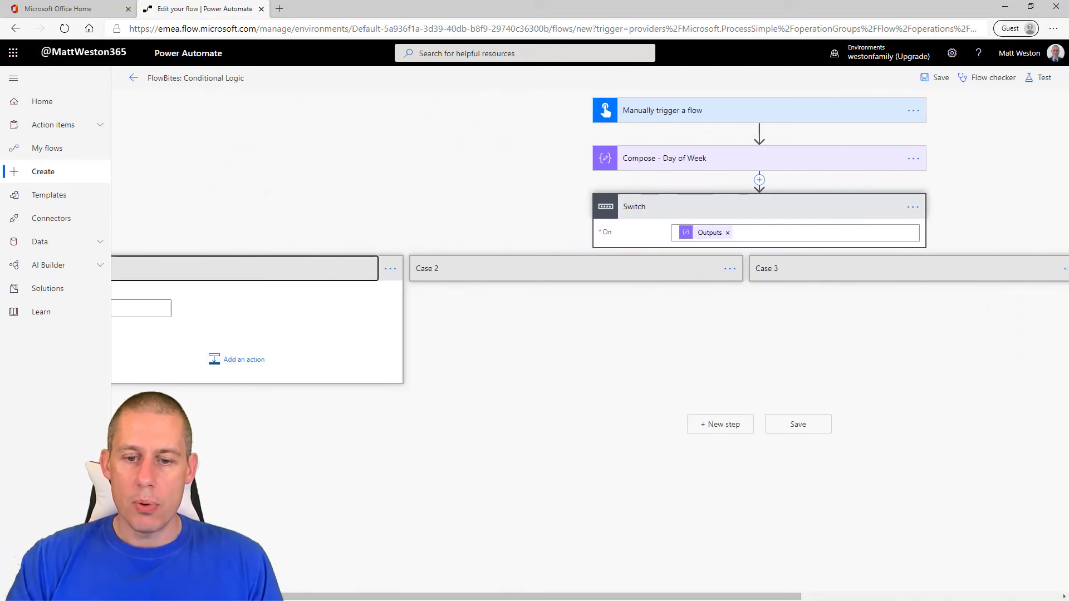
drag(511, 599, 476, 599)
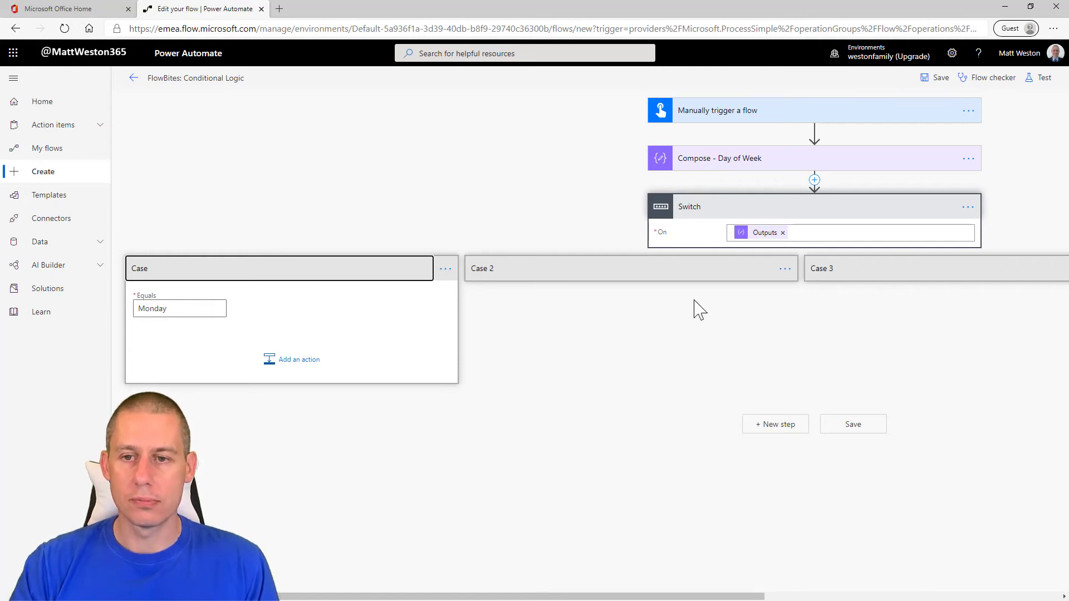
Step: Expand the Tuesday and Wednesday cases and add an email notification to the Monday case with subject and body "Monday email"
click(739, 301)
click(709, 275)
click(845, 275)
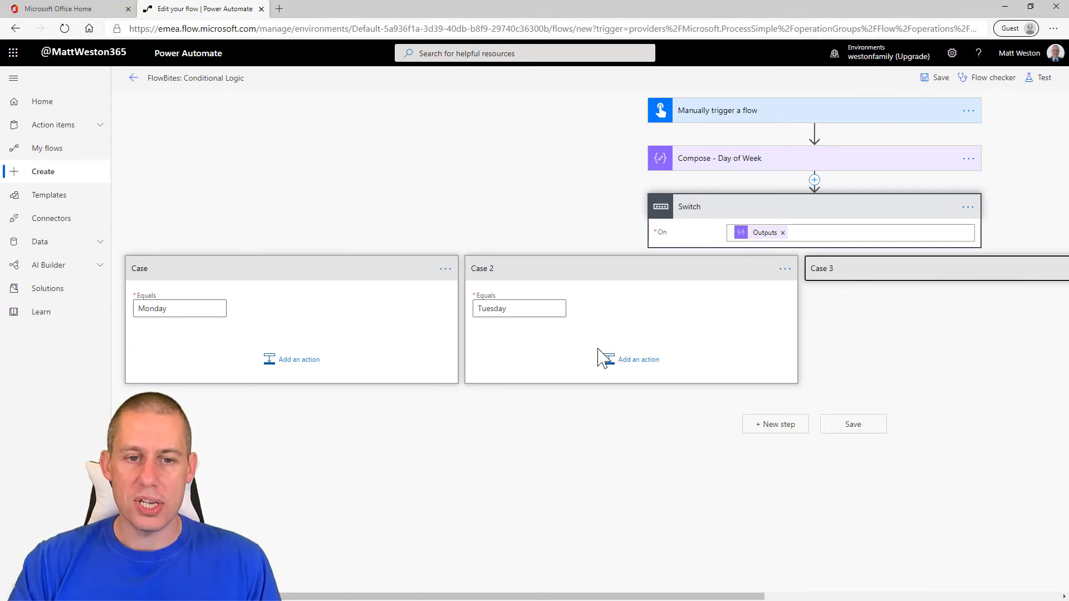
click(293, 359)
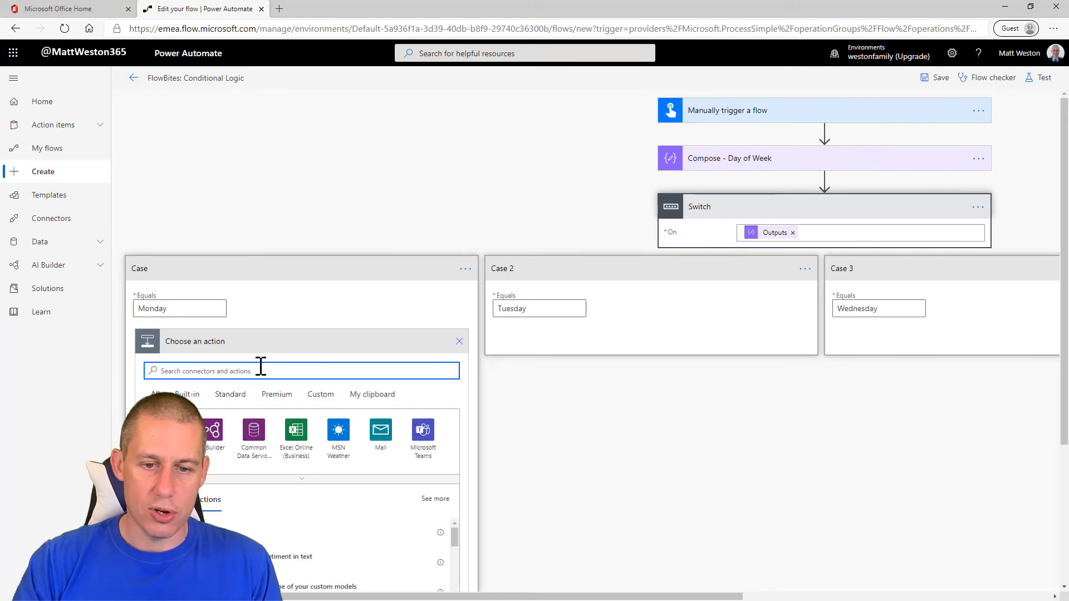
click(381, 431)
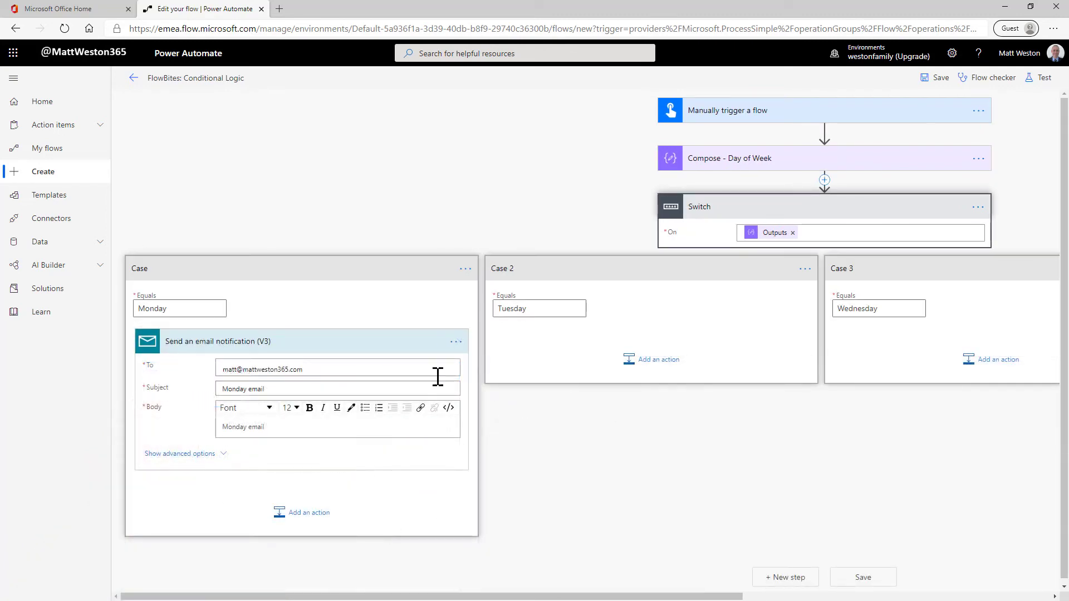
Step: Try to copy the Monday case's email notification into the Tuesday case through the action clipboard
click(462, 351)
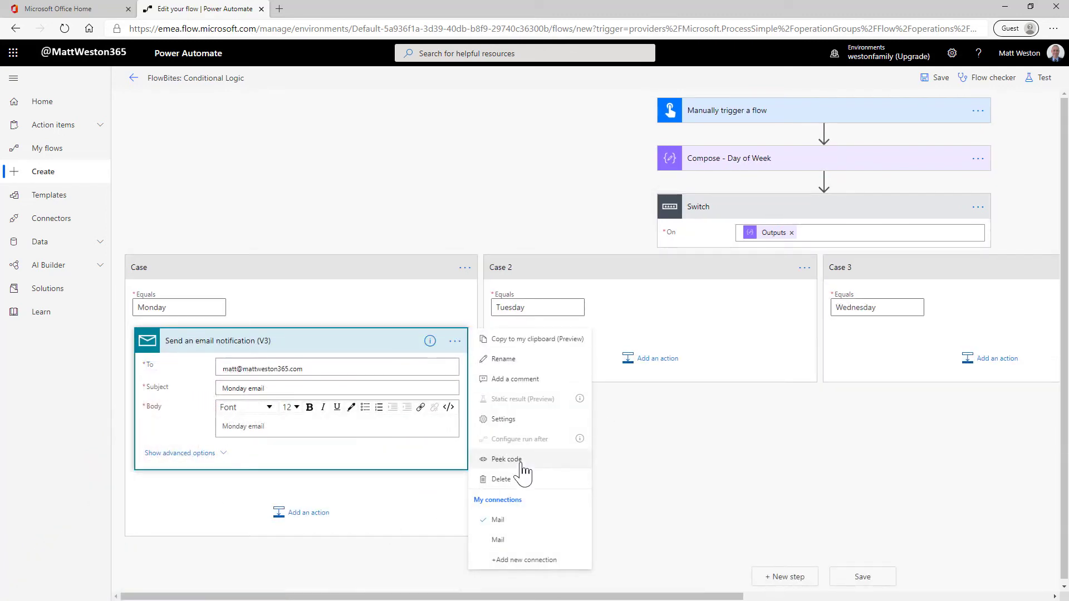
click(536, 345)
click(805, 268)
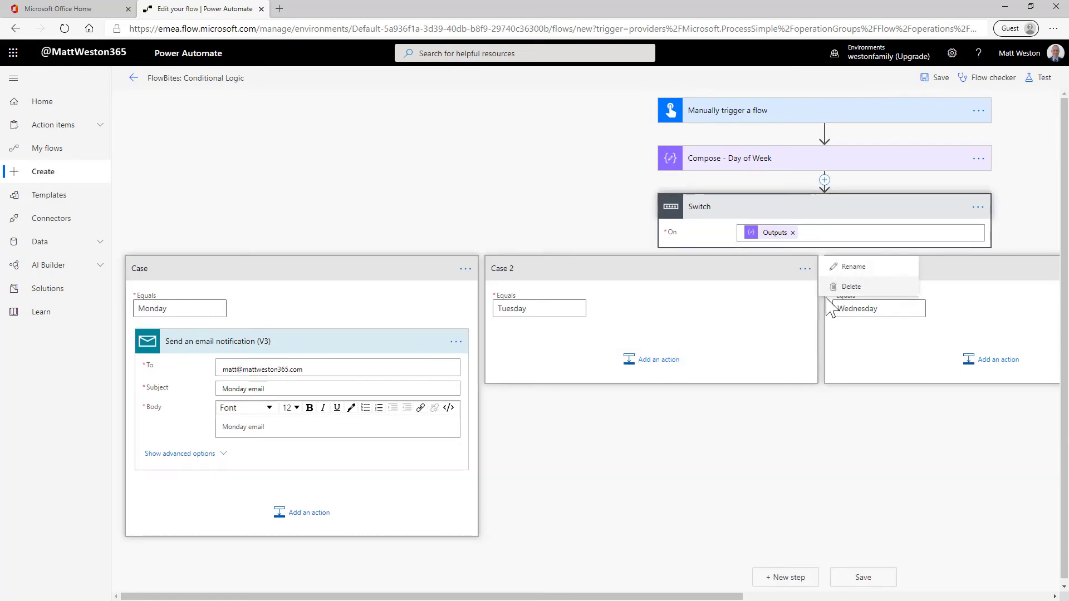
click(668, 360)
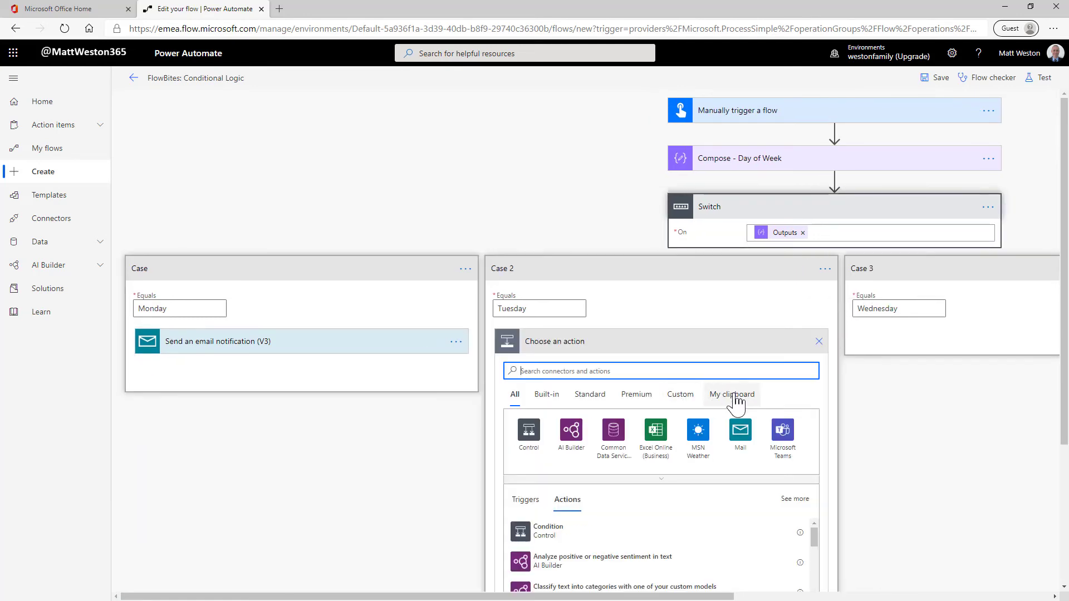
click(730, 394)
click(595, 419)
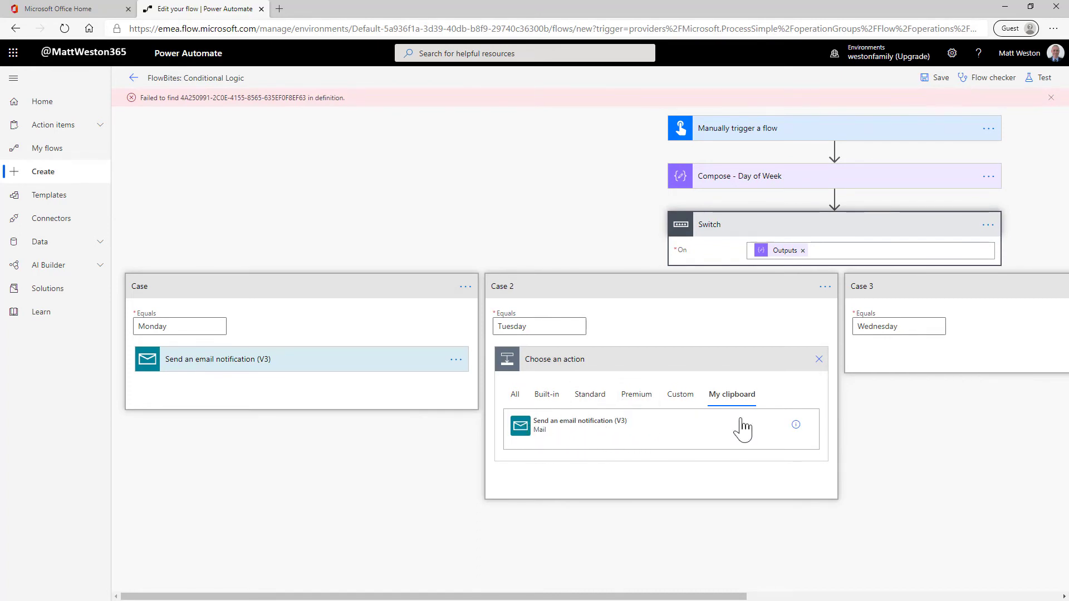
click(515, 394)
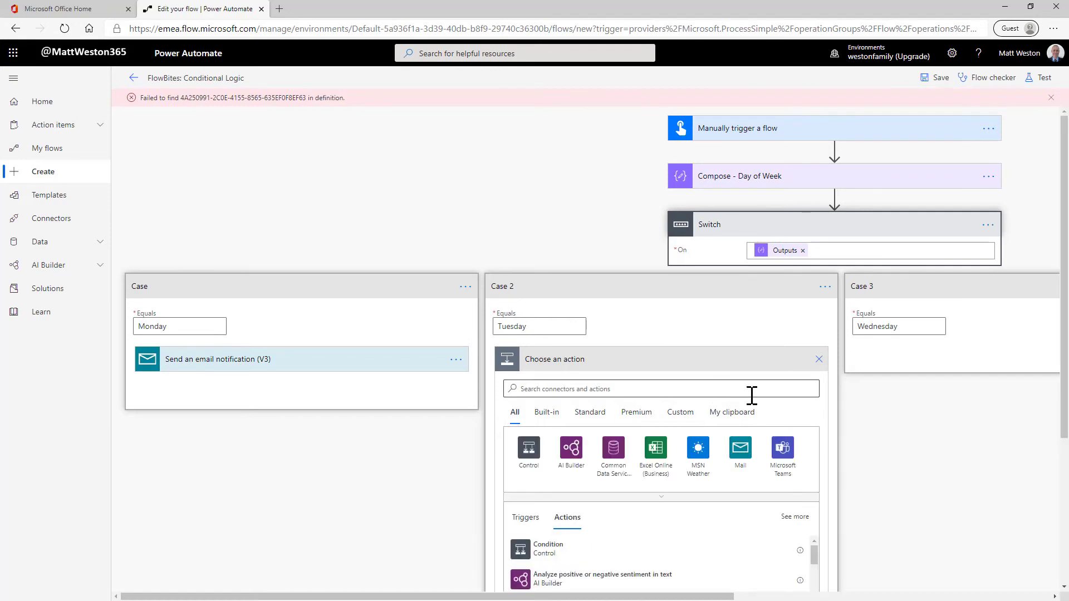
click(731, 410)
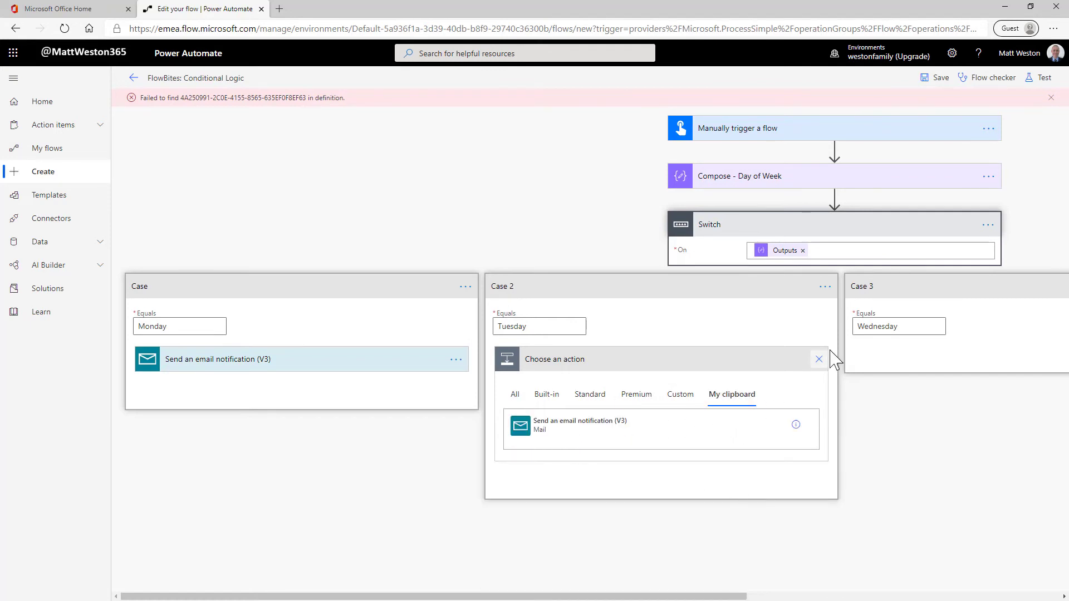
Step: Add a Mail notification to the Tuesday case with the recipient's email address and "Tuesday Email" as subject and body
click(514, 394)
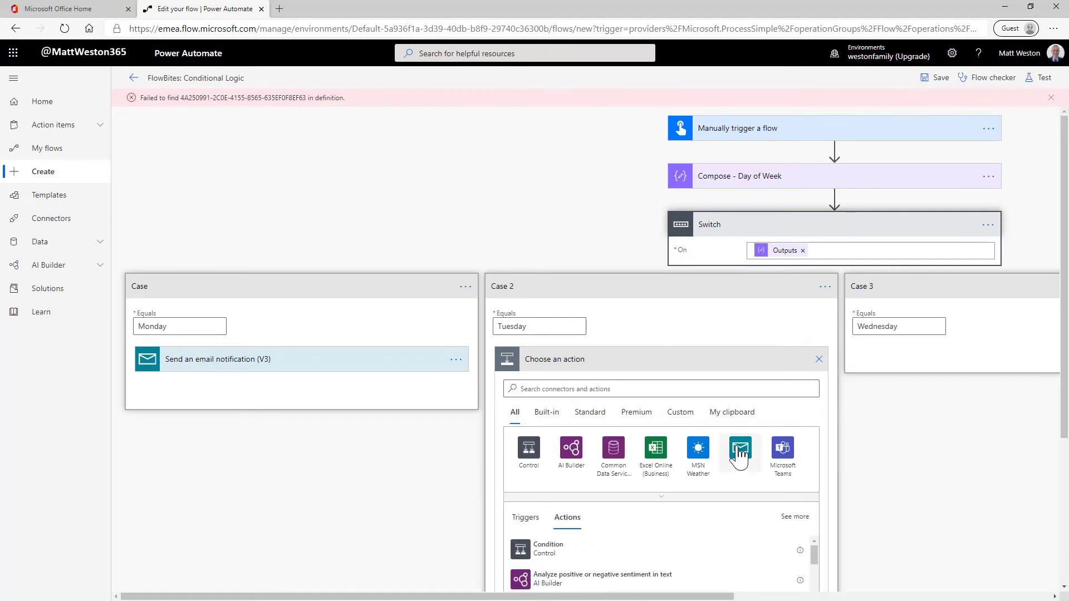
click(740, 450)
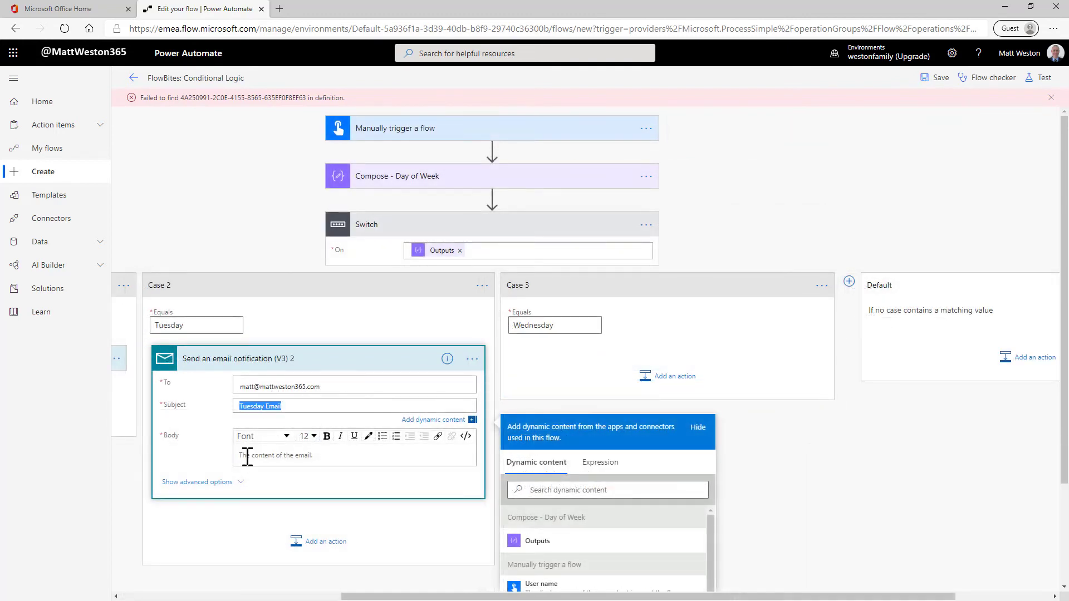
click(268, 457)
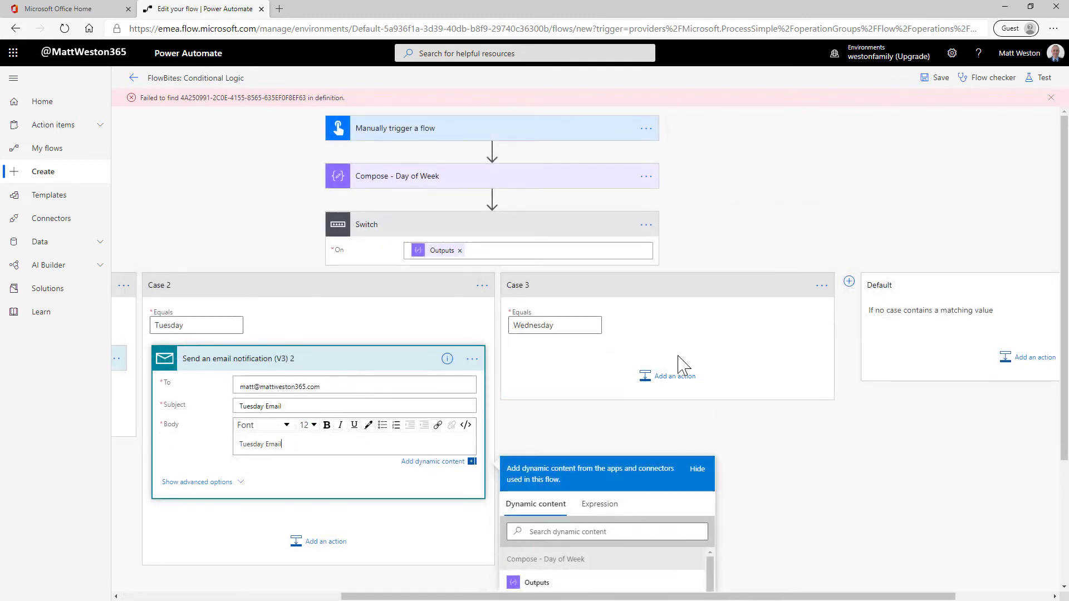
Step: Add a Mail notification to the Wednesday case with the recipient's email address, subject "WEdnesday Email" and body "Wednesday email"
click(662, 377)
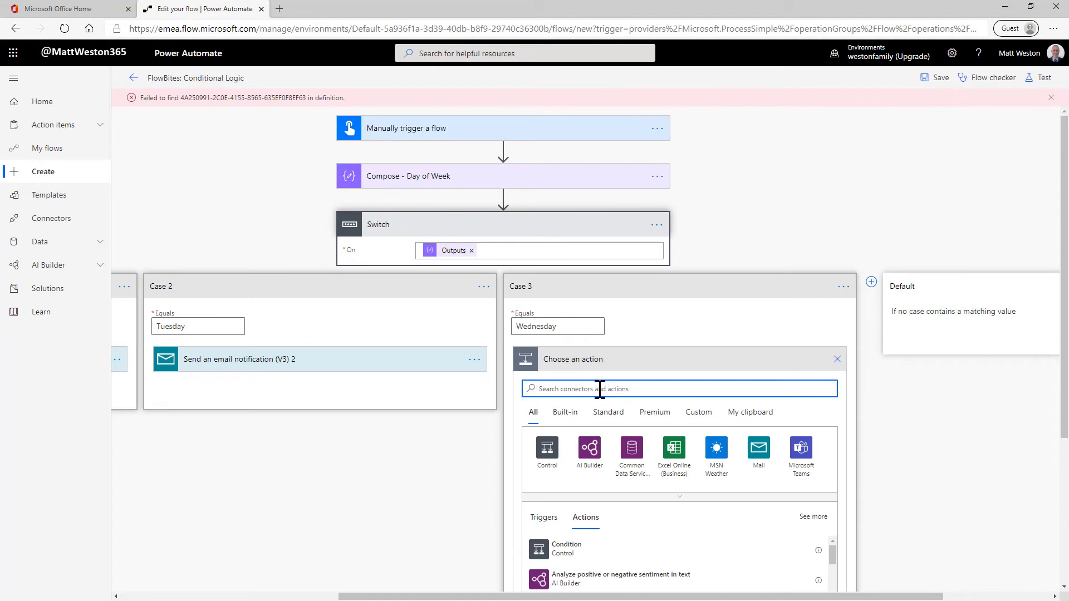
click(752, 464)
click(632, 446)
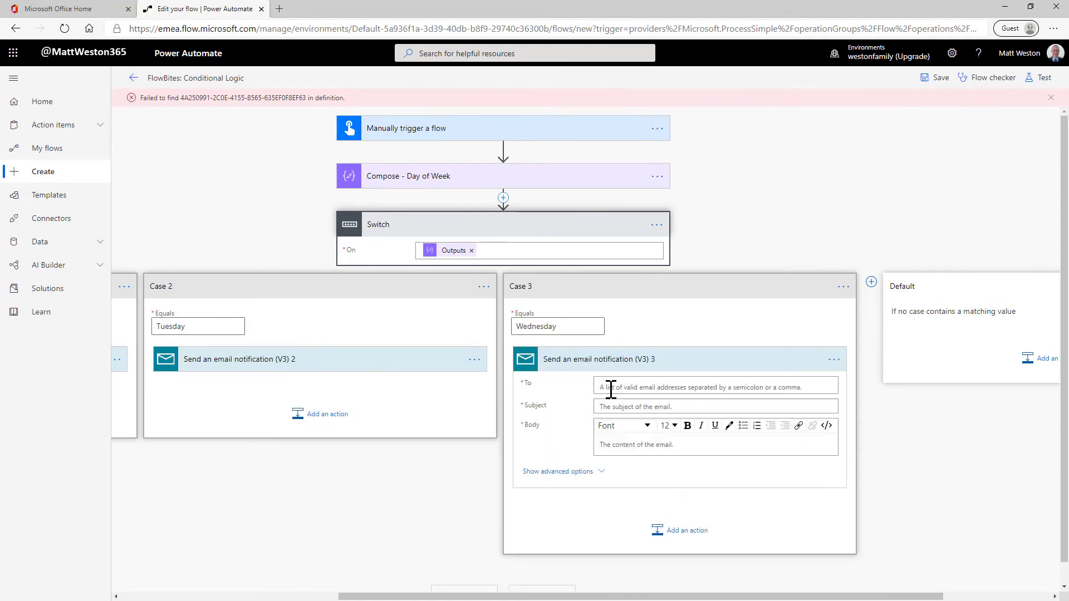
click(625, 386)
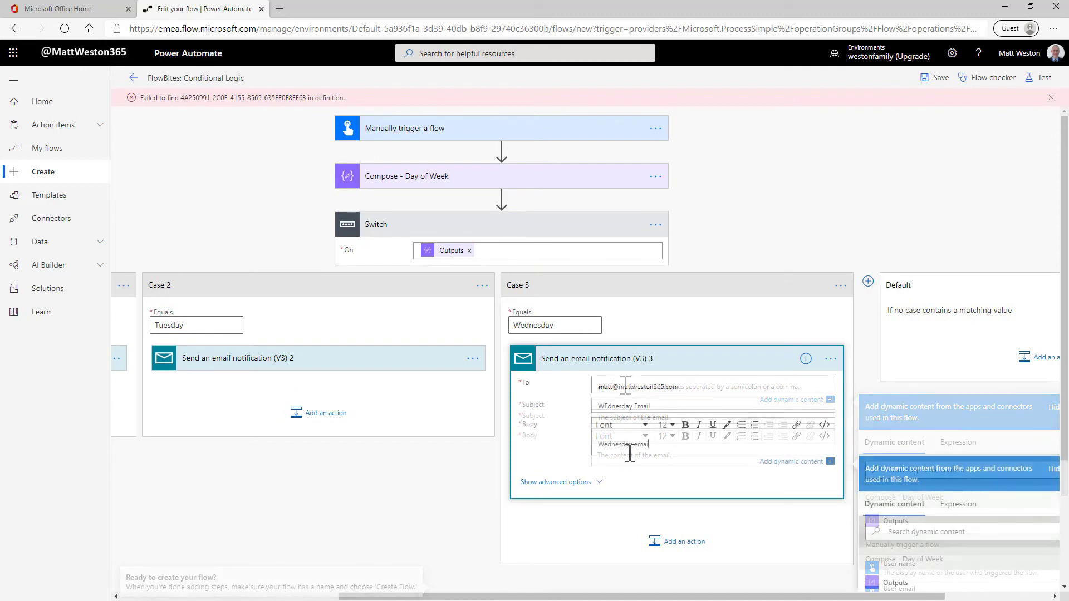
Step: Add a Mail "Send an email notification (V3)" action to the Switch's Default branch
click(1013, 363)
click(1027, 359)
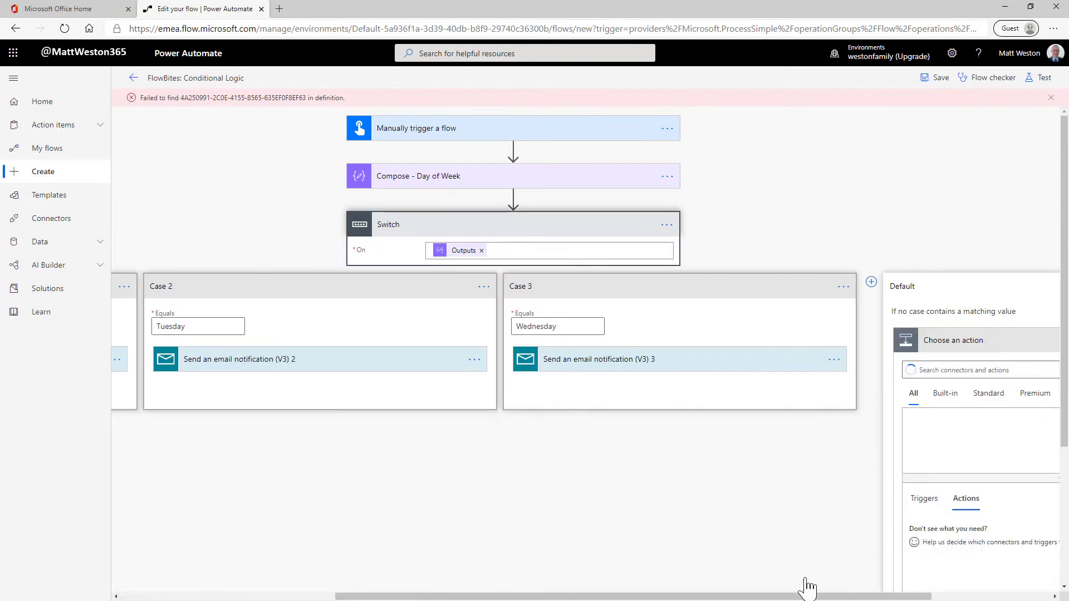
click(985, 437)
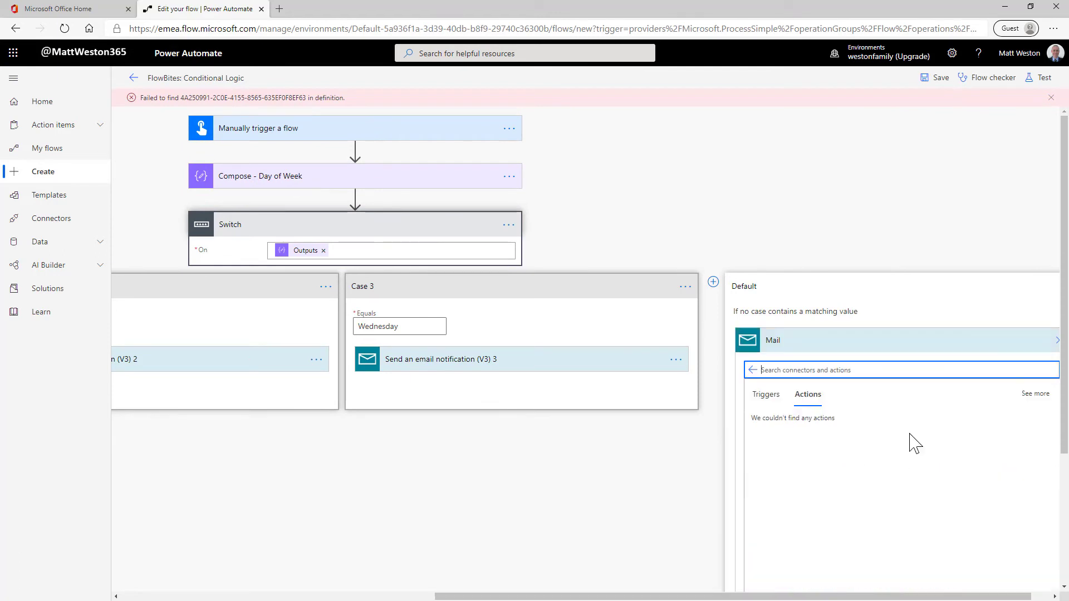
click(804, 427)
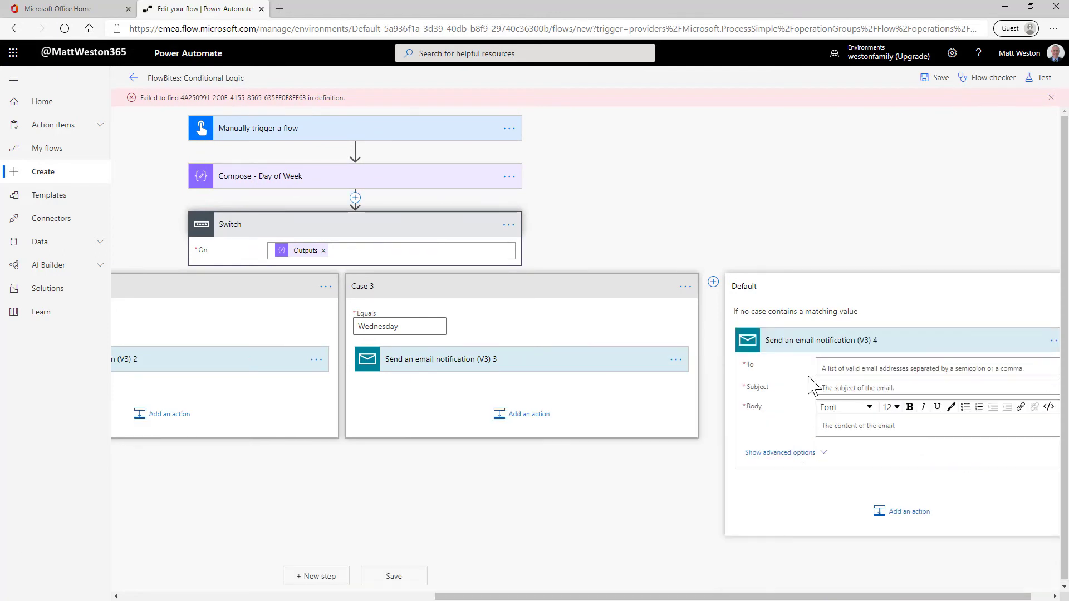
Step: Enter the recipient's email address in the Default branch's notification and use "This is my other day email" as subject and body
click(869, 369)
key(Tab)
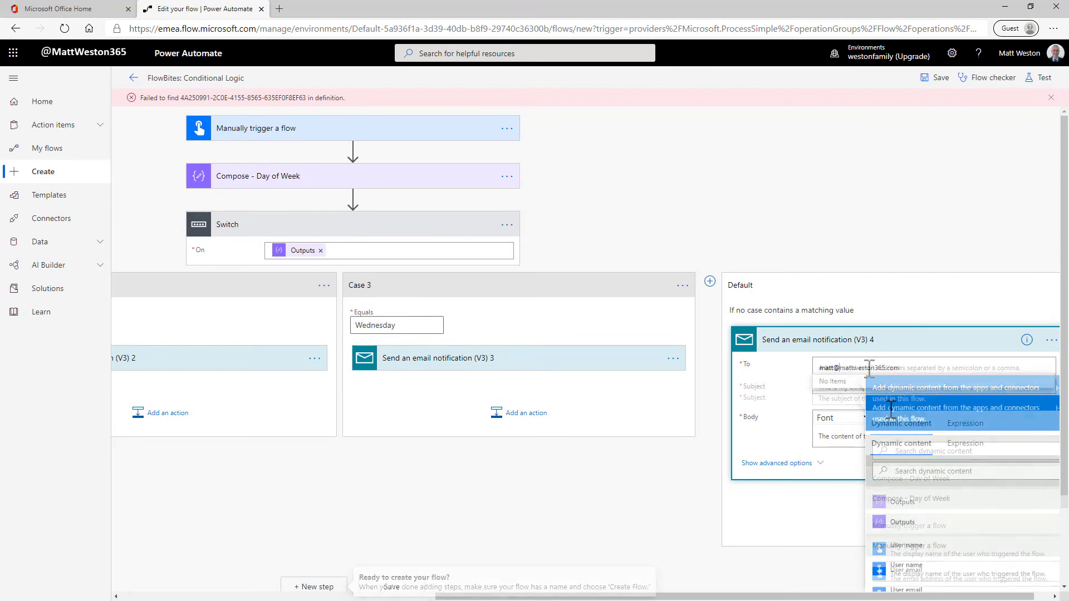
text(This is my other day)
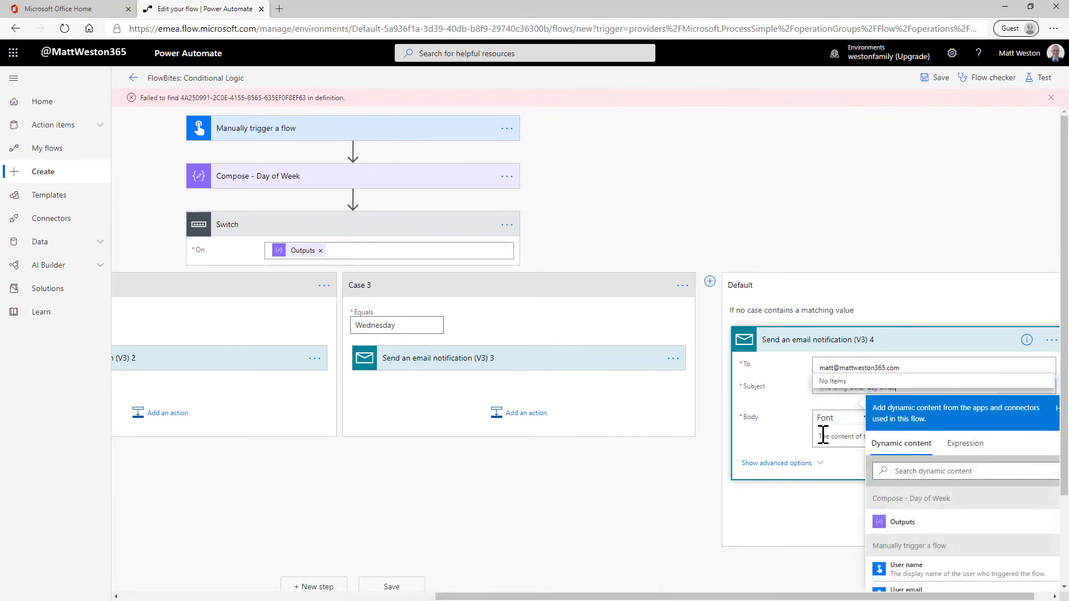
text( email)
click(823, 436)
key(ctrl+a)
key(ctrl+c)
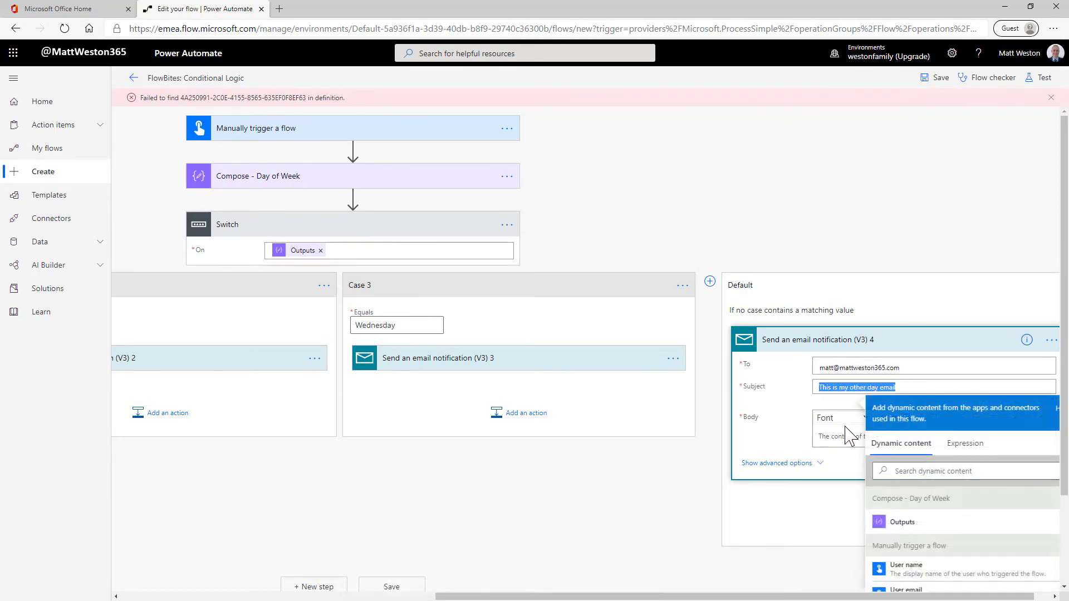
click(830, 426)
key(ctrl+v)
click(823, 509)
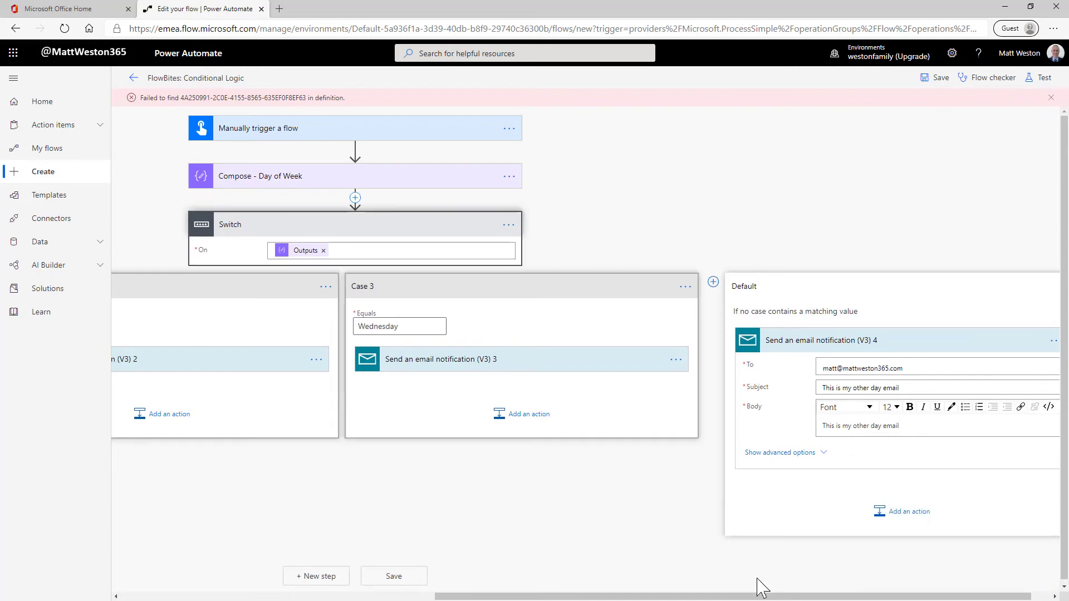
Step: Review the Switch's branches, save the flow and run a test by performing the trigger action
drag(719, 596, 537, 557)
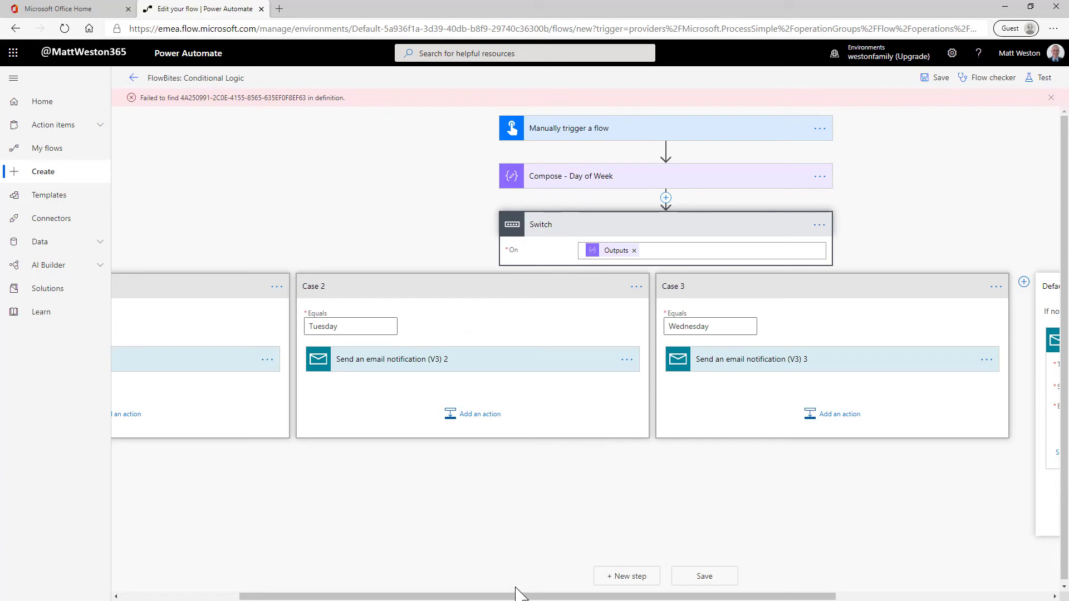
drag(513, 594, 394, 594)
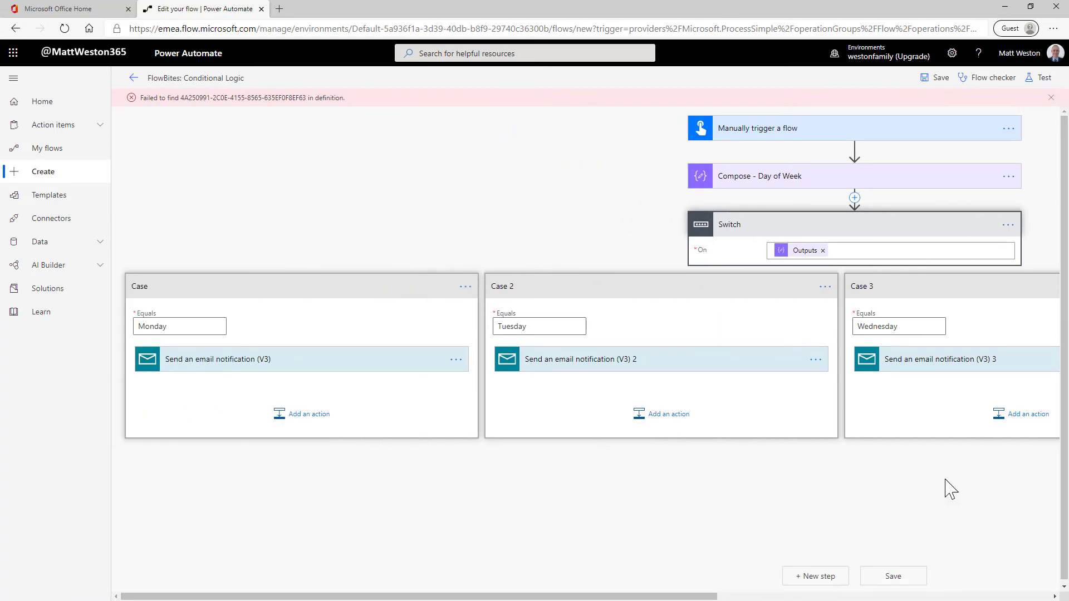
drag(639, 595, 973, 596)
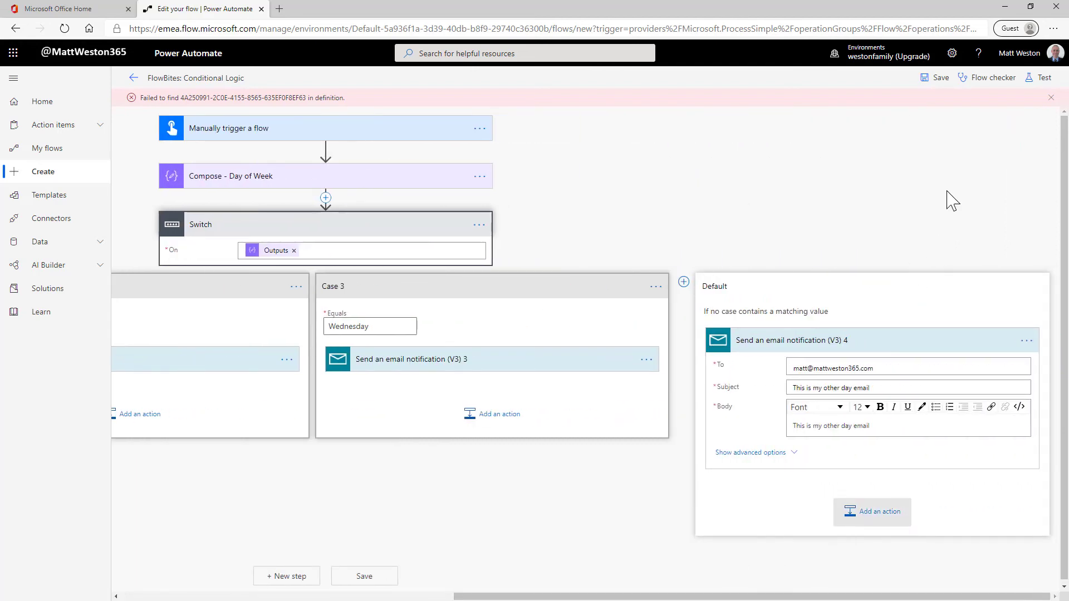
click(938, 78)
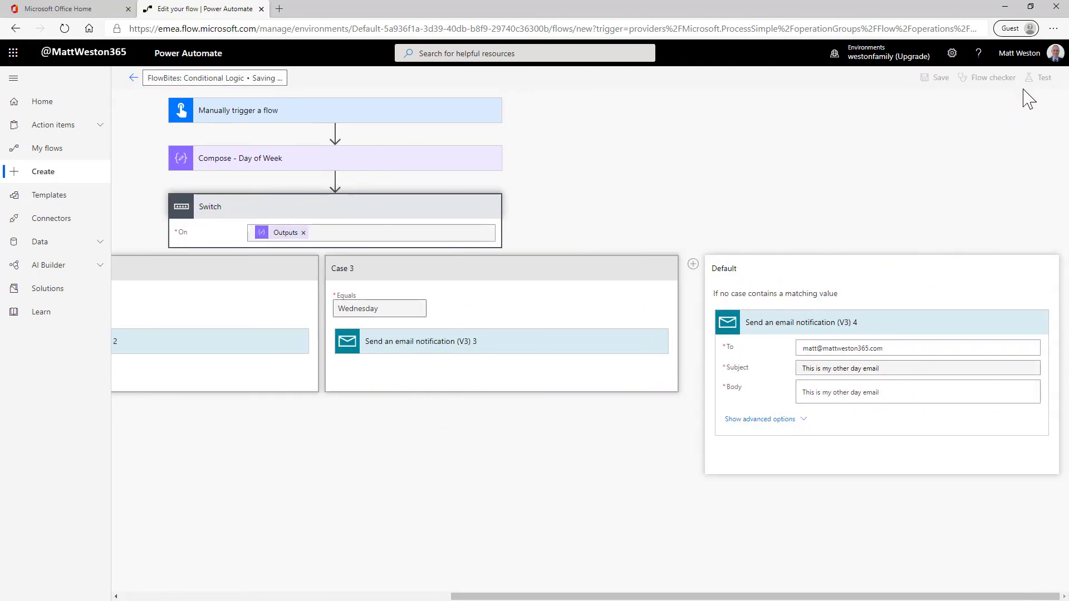
click(1043, 83)
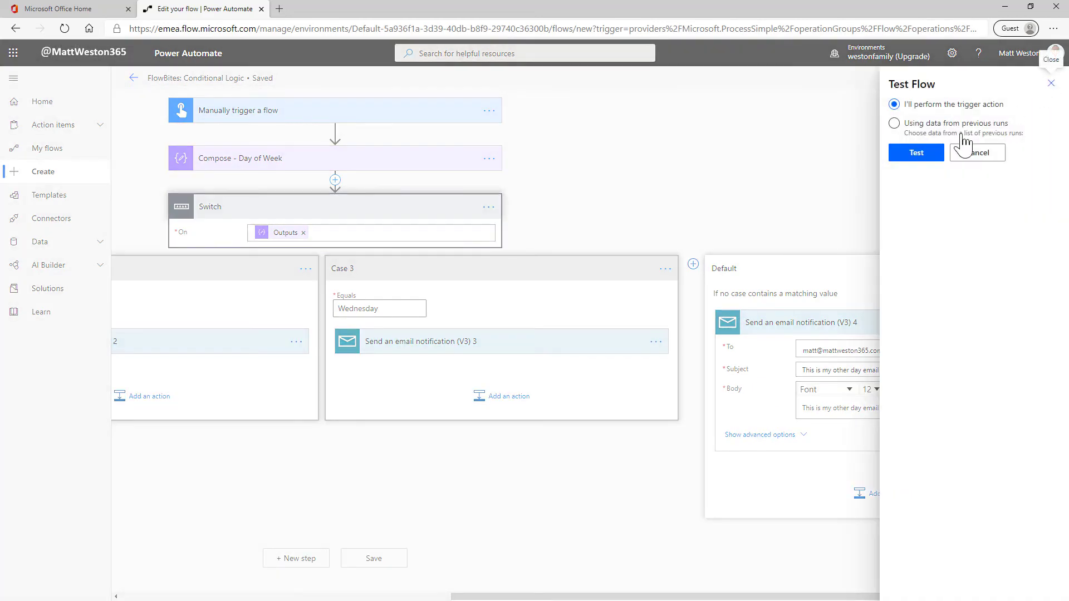
click(918, 154)
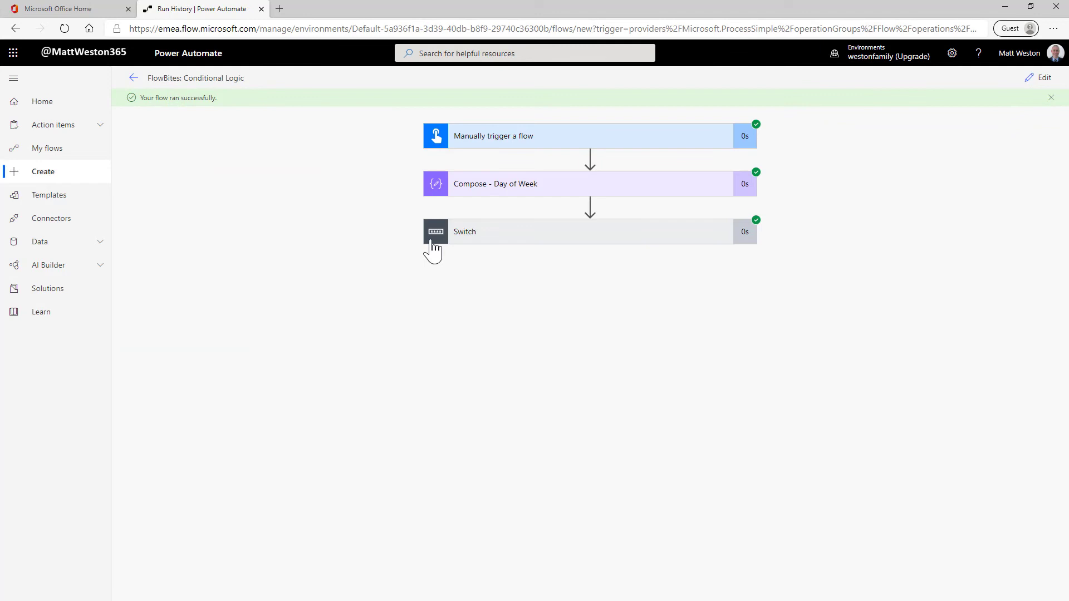
Step: Examine the run's Switch expression result and the inputs and outputs of Compose - Day of Week
click(535, 239)
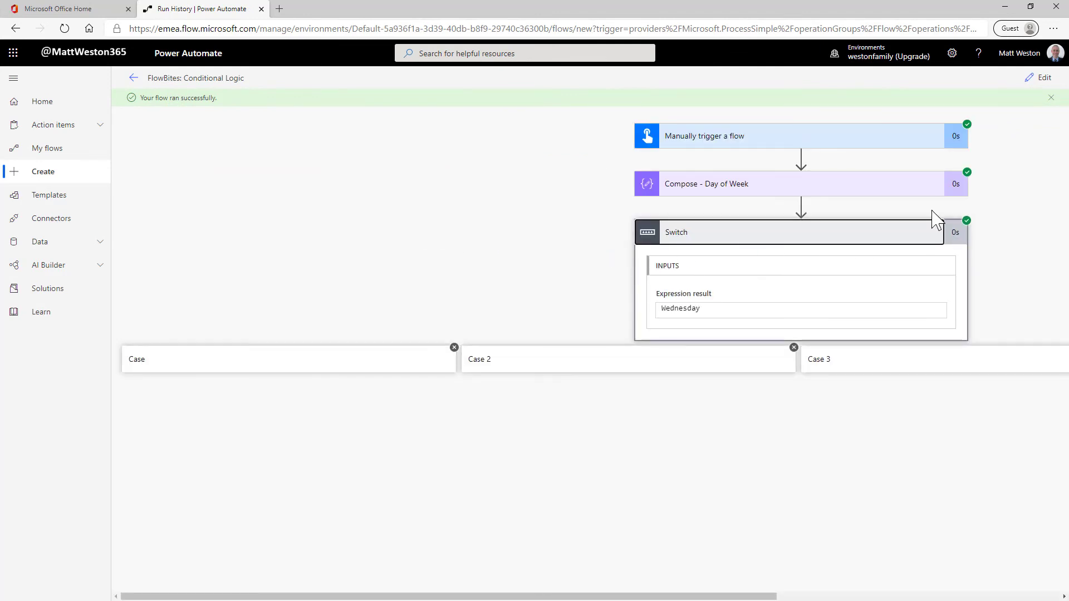
click(813, 189)
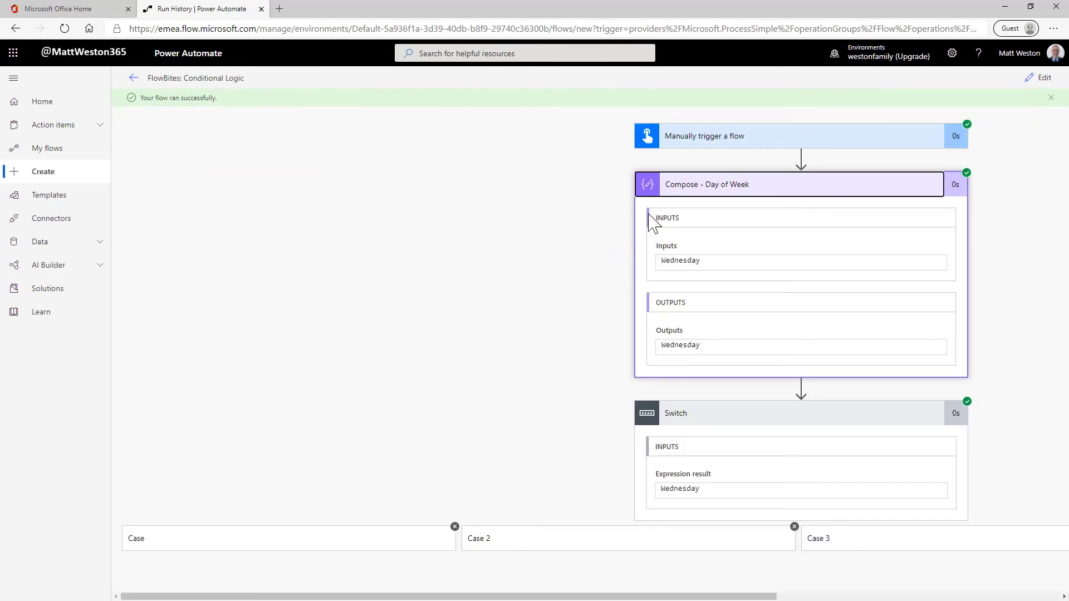
click(779, 192)
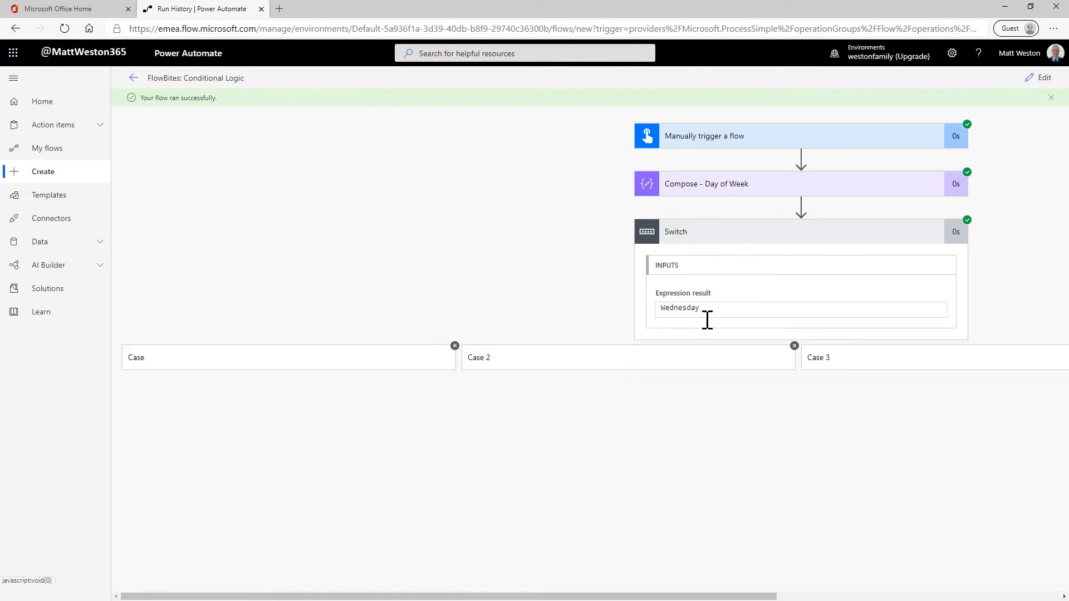
double_click(689, 307)
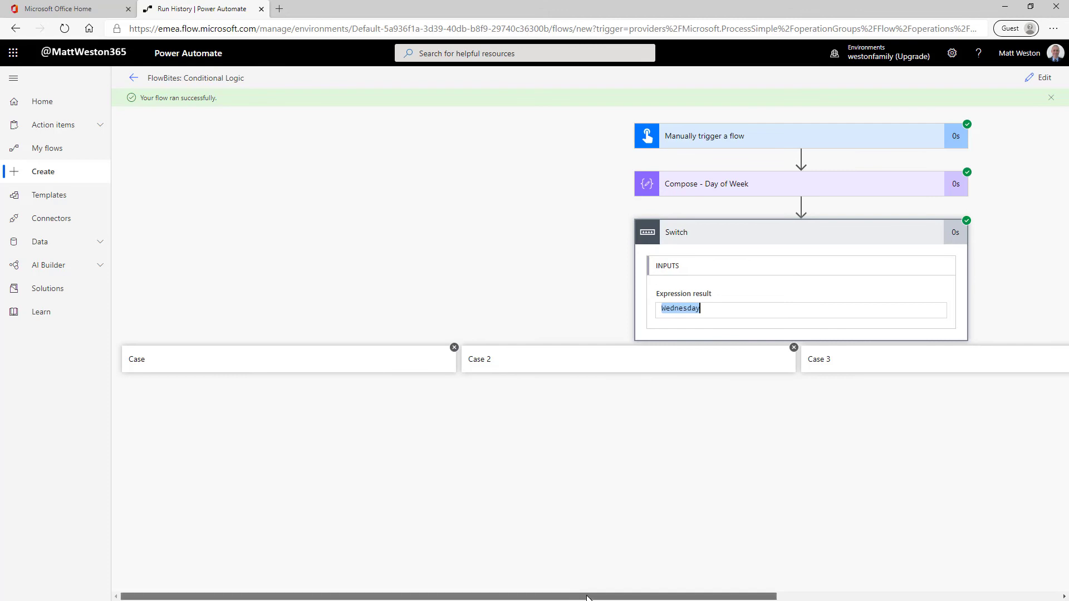
Step: Inspect Case 3 in the run, including its email notification's inputs, and check the Default branch's status
drag(577, 596, 843, 596)
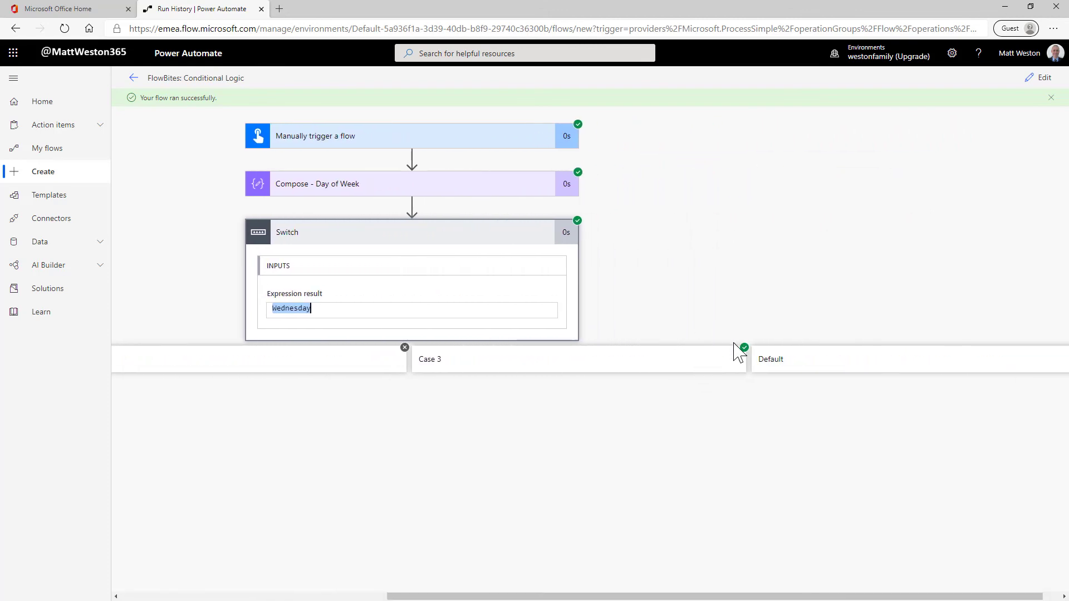
click(691, 365)
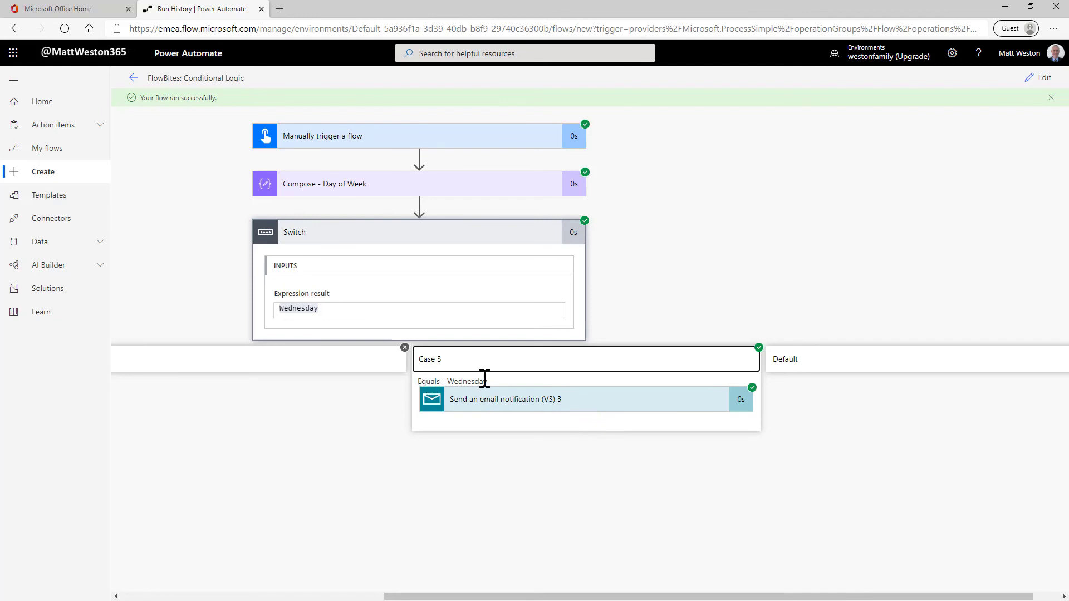
click(568, 406)
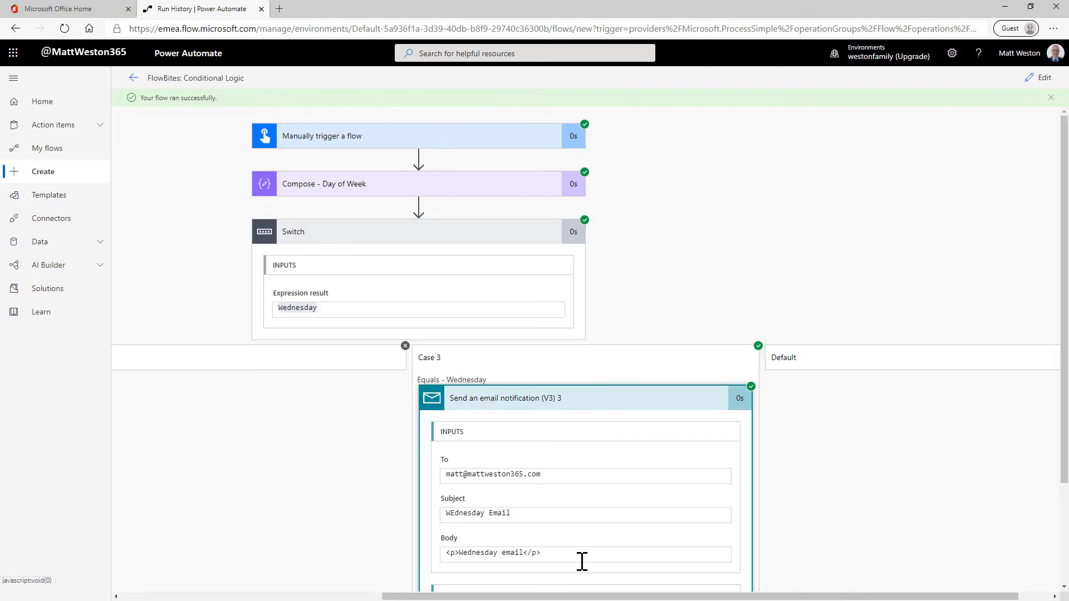
drag(593, 597, 647, 594)
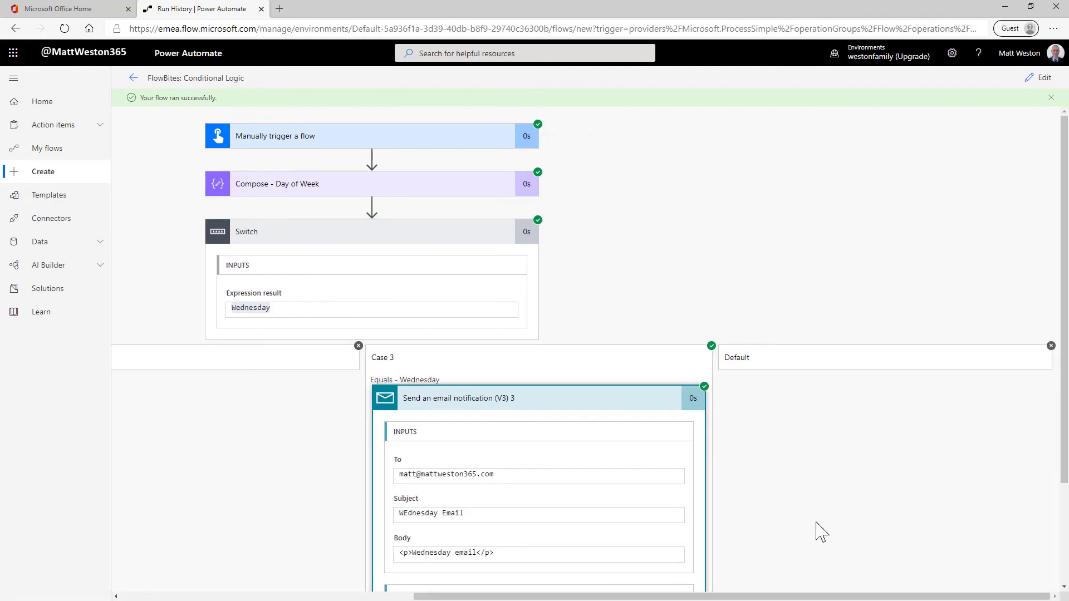